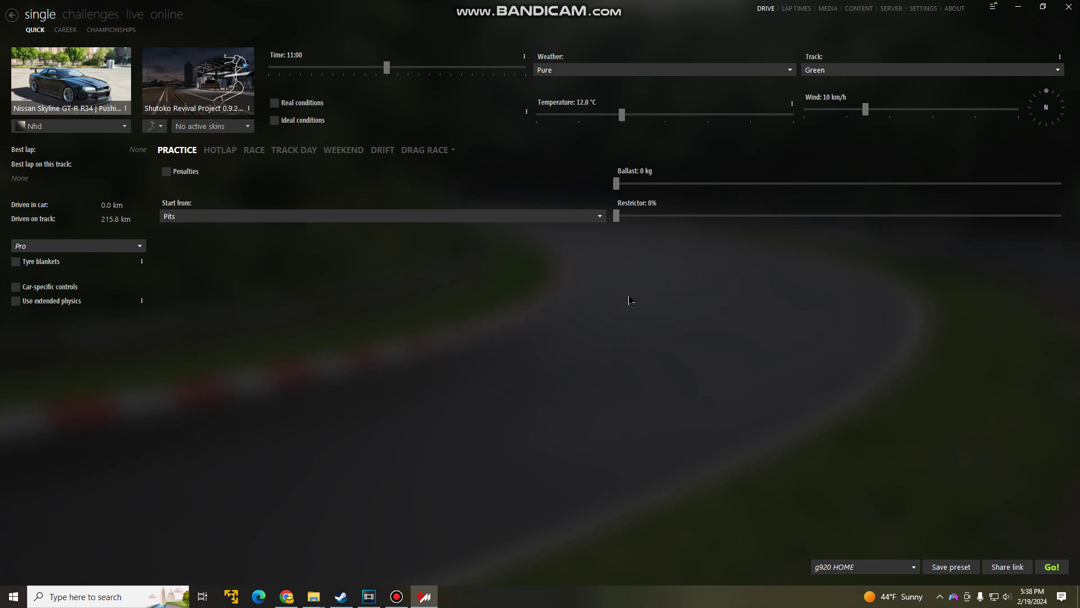
- Switch to Google Chrome and open the AC Stuff Content Manager page from the search results
key("super+d")
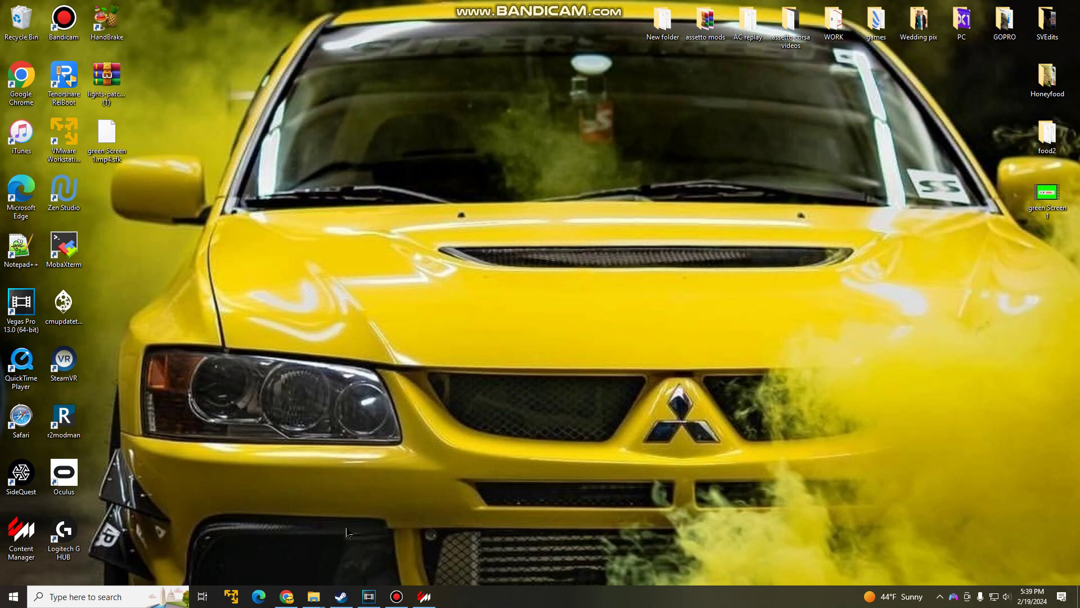
left_click(287, 596)
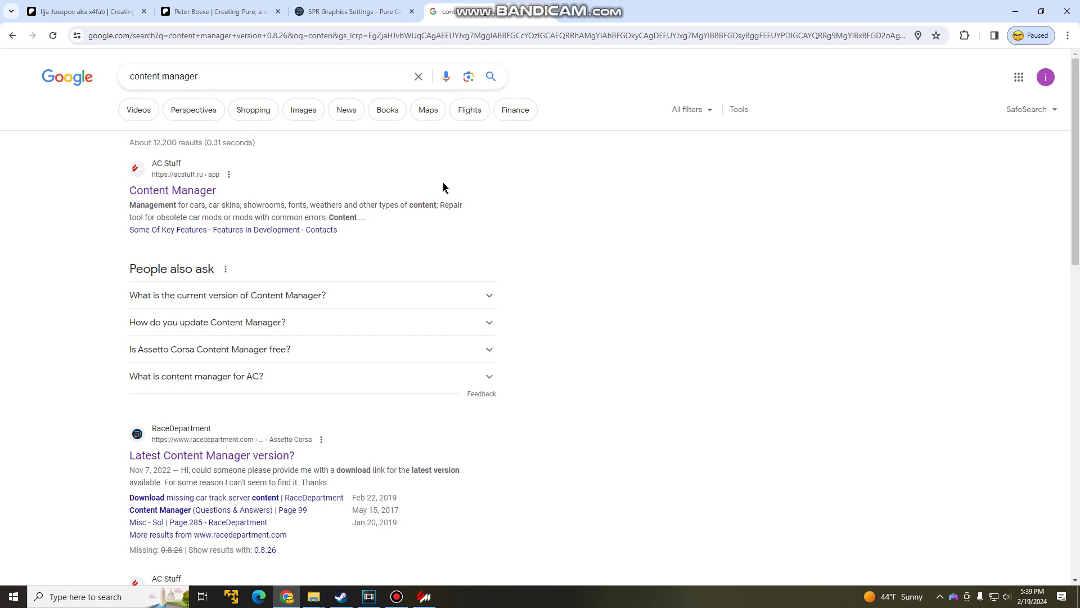
left_click_drag(212, 77, 126, 83)
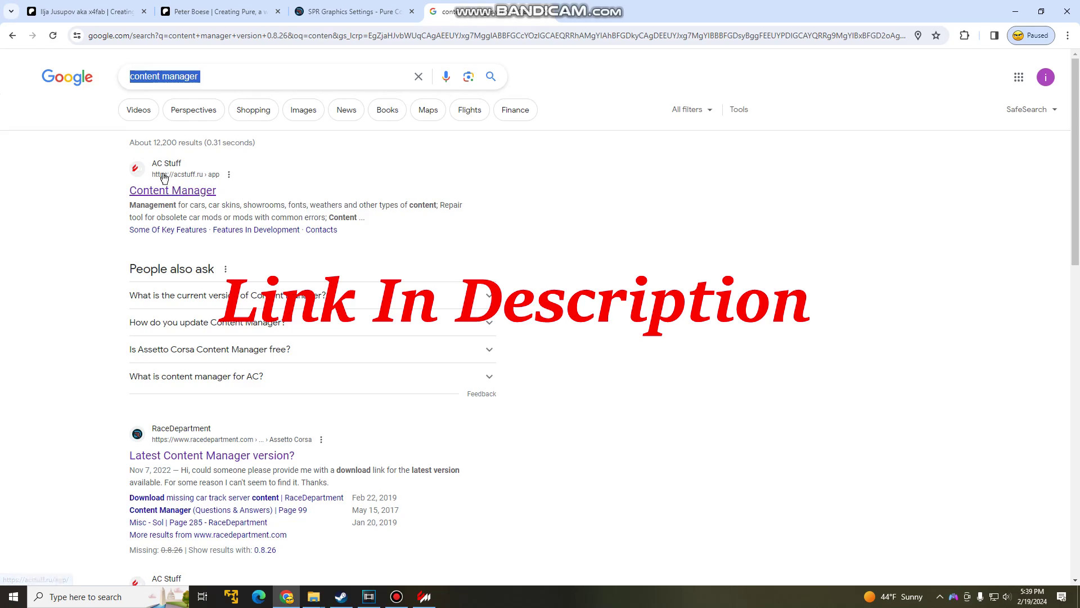
left_click(183, 195)
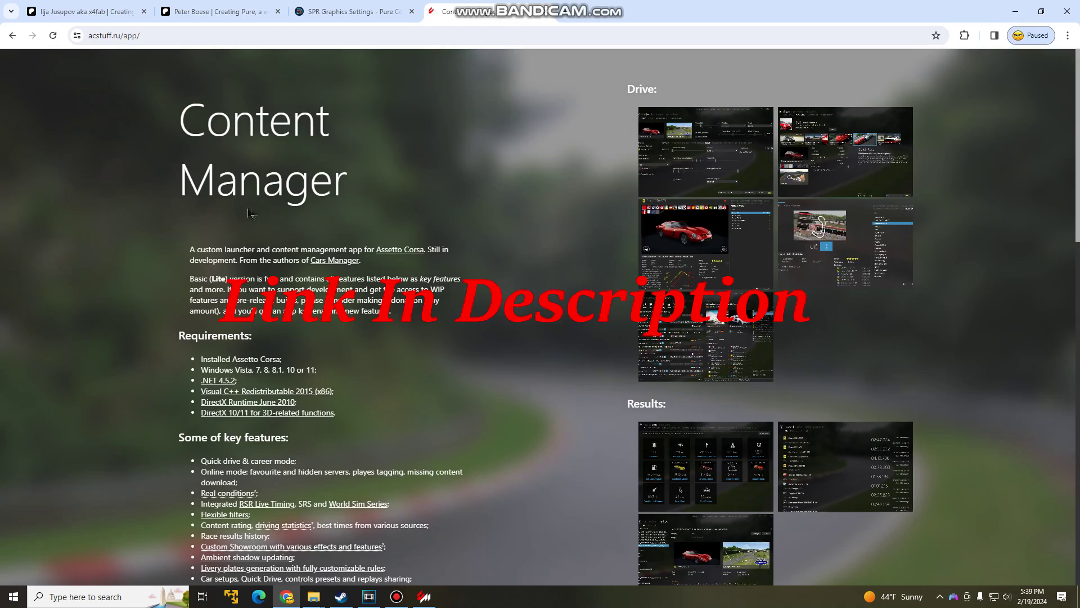
- Download Content Manager through the direct download link on its page
scroll(363, 262, "down", 6)
scroll(363, 262, "down", 3)
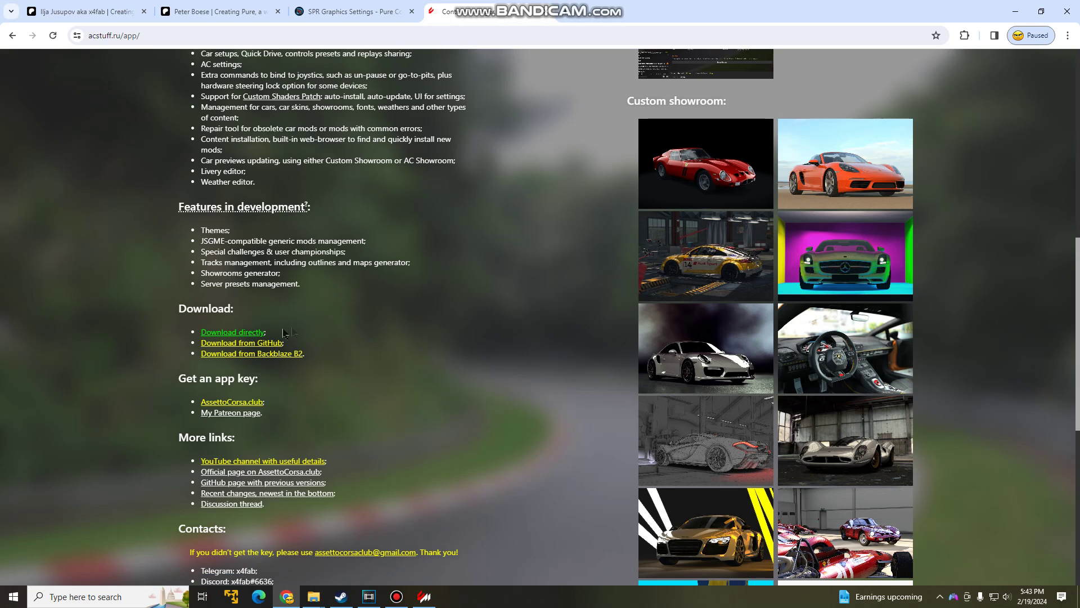
left_click(256, 333)
- Show the downloaded latest (1).zip in its folder, open the archive and select the Content Manager application inside
left_click(975, 36)
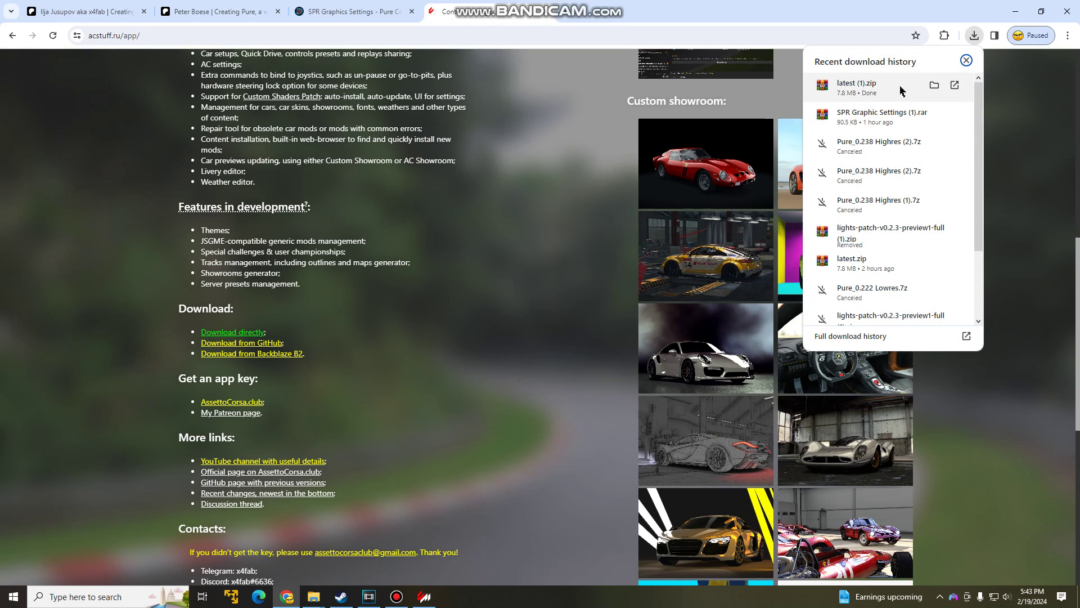
left_click(934, 84)
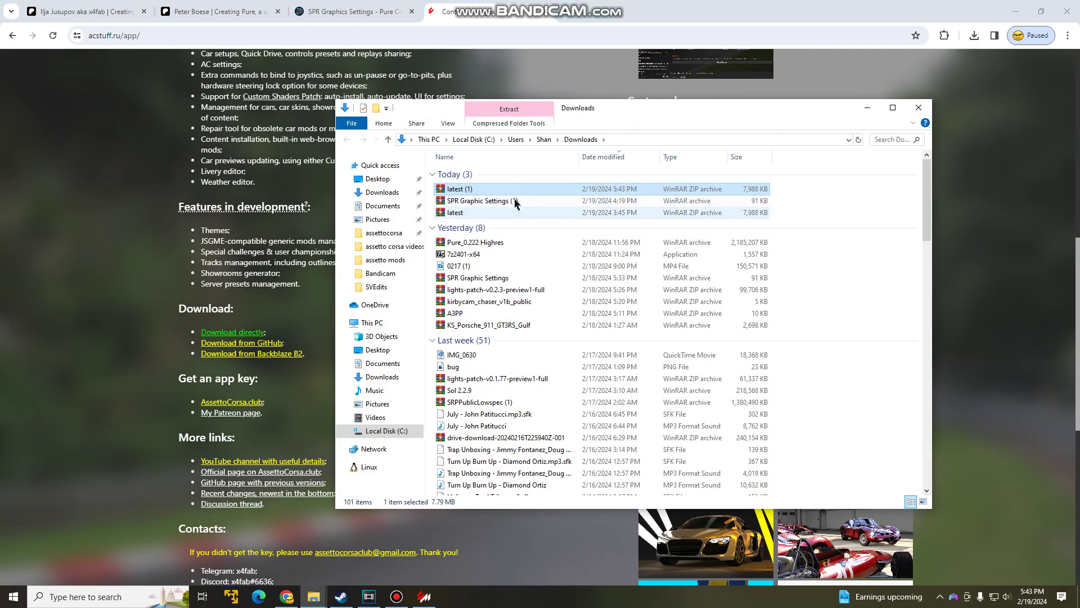
double_click(516, 190)
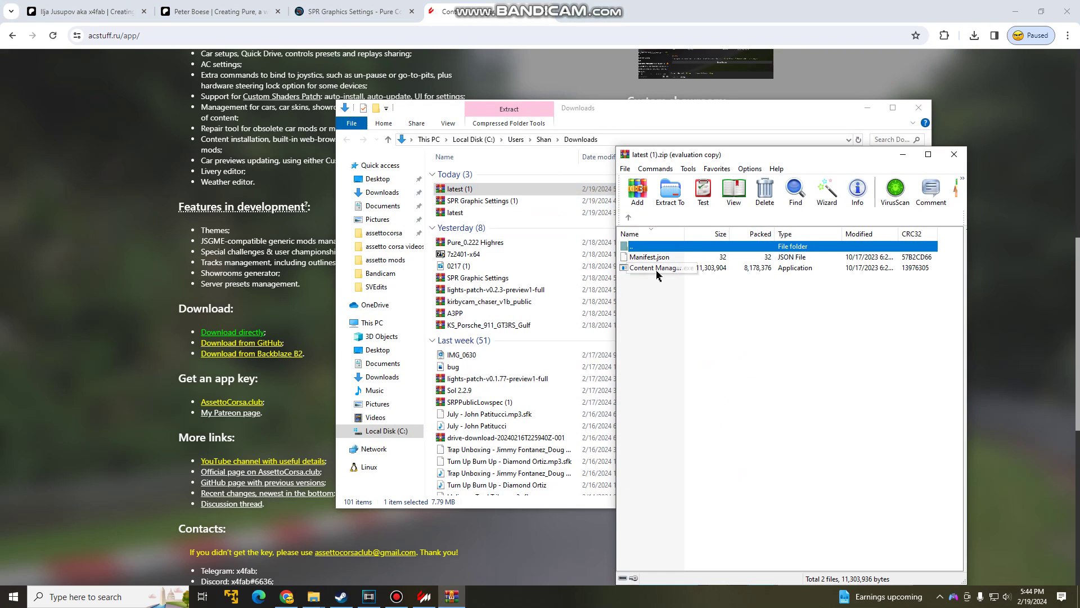
left_click(657, 268)
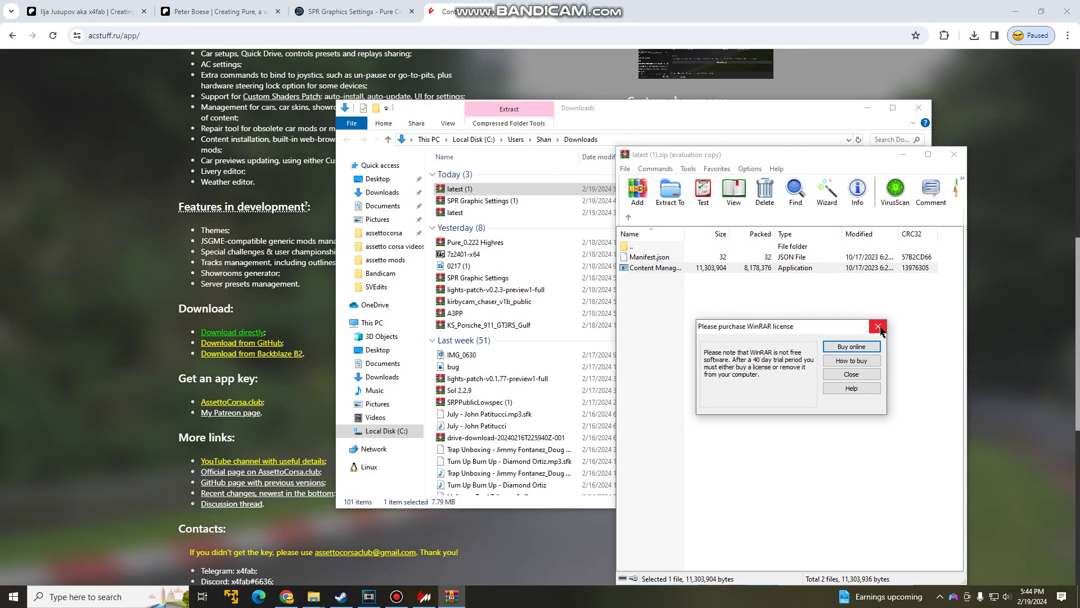
left_click(878, 328)
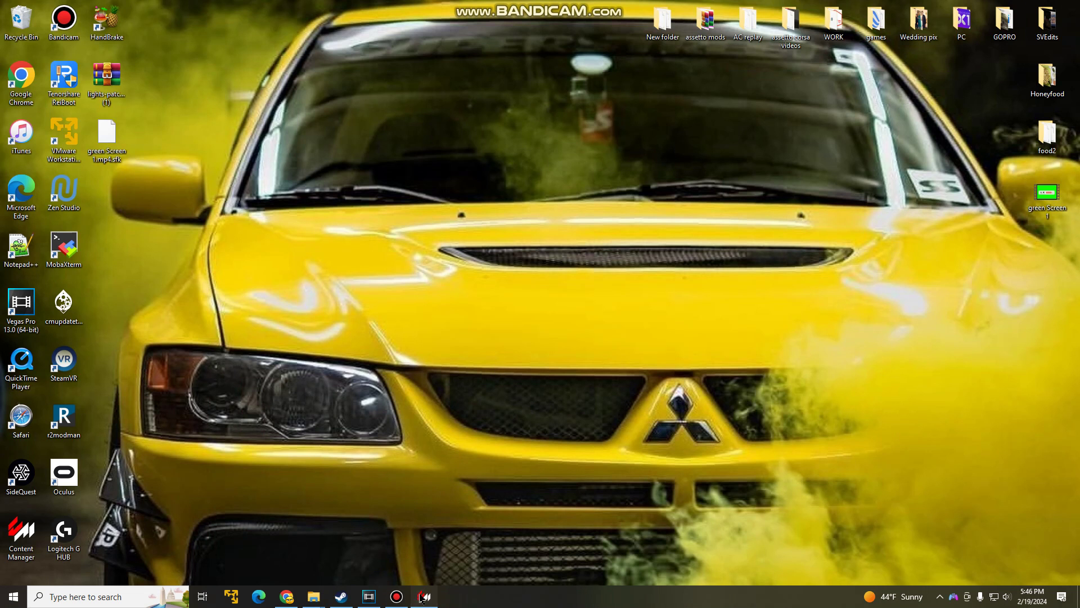
- Switch to Content Manager, check the installed version on its About page and minimize the program
left_click(423, 597)
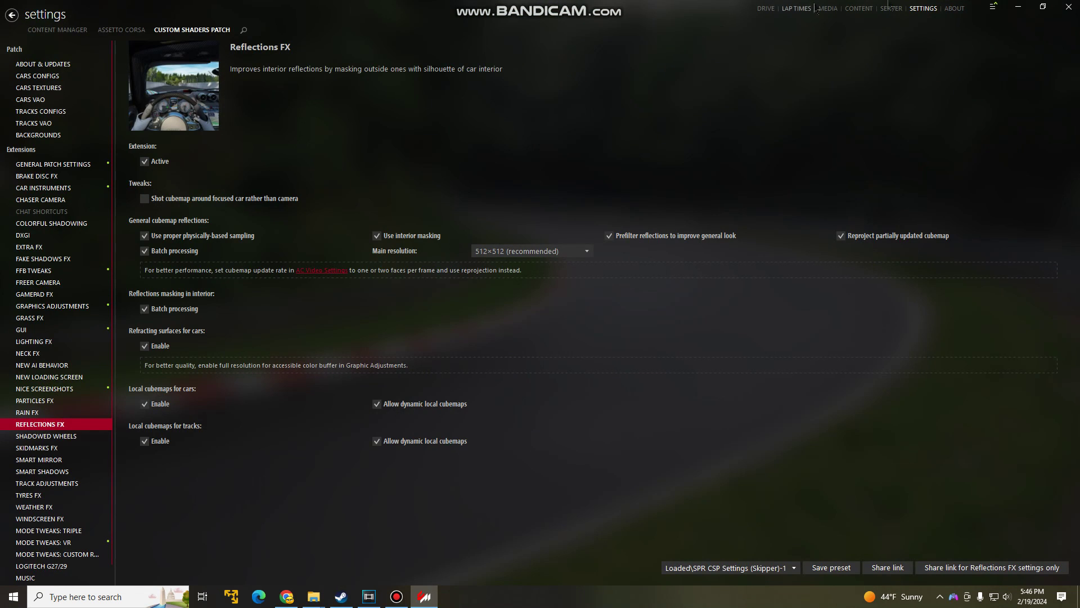
left_click(766, 8)
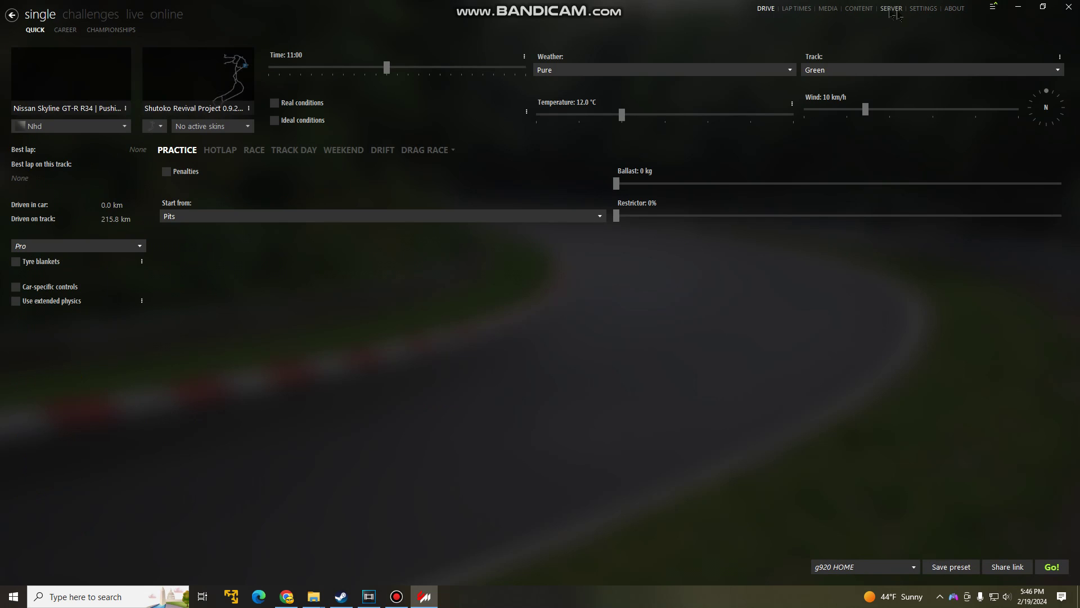
left_click(922, 13)
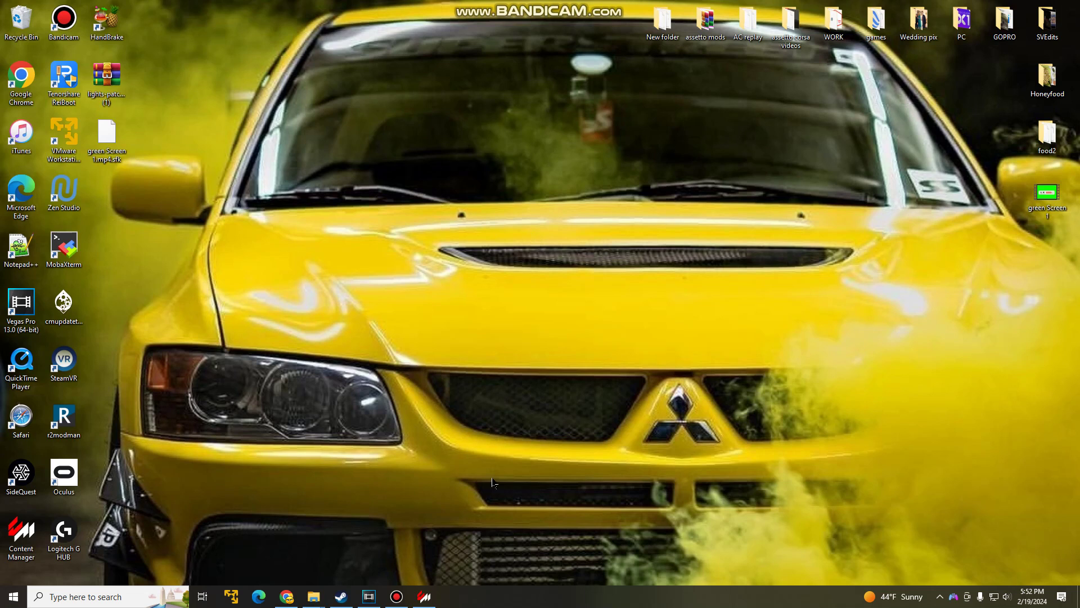
left_click(424, 601)
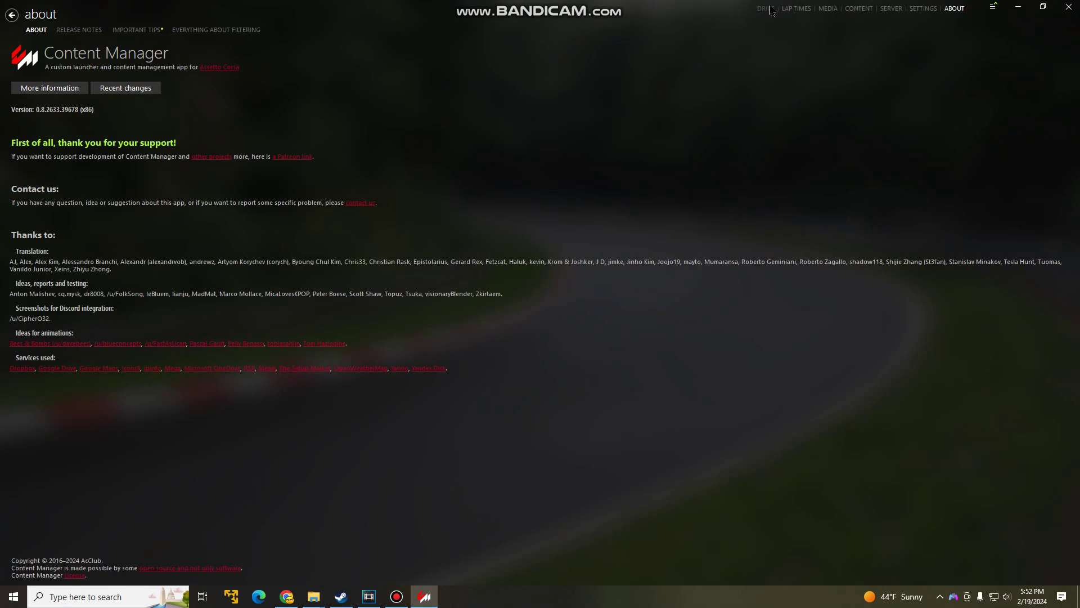
left_click(766, 9)
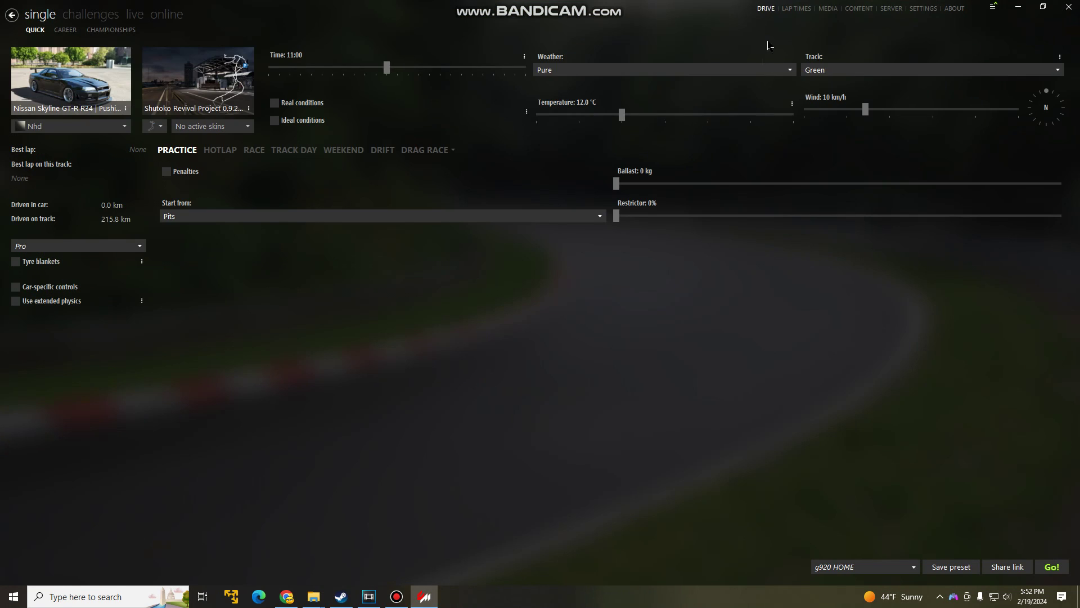
left_click(959, 8)
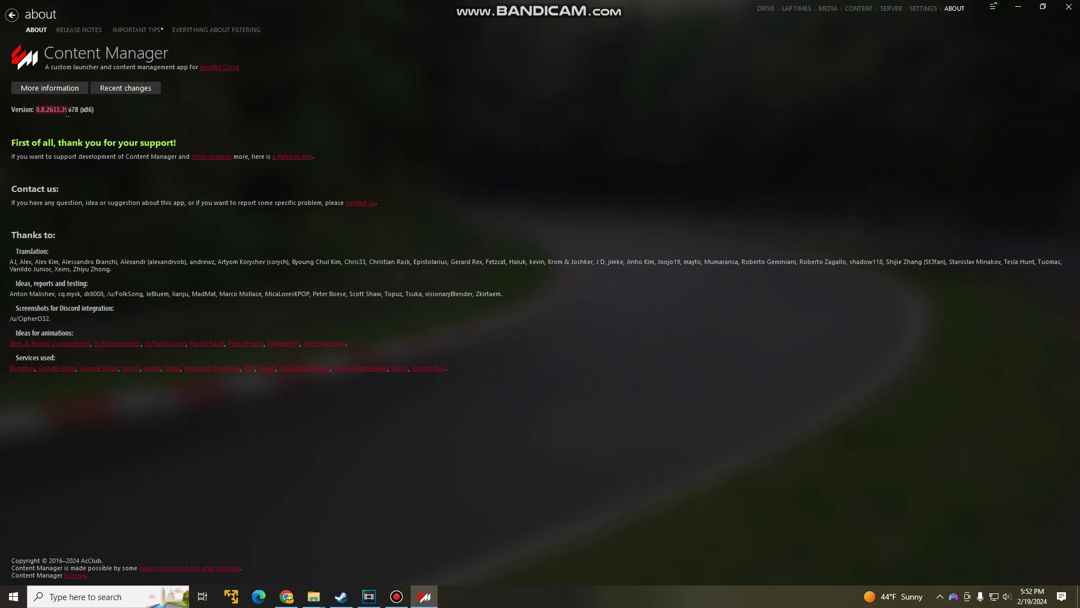
left_click(169, 121)
left_click(1018, 6)
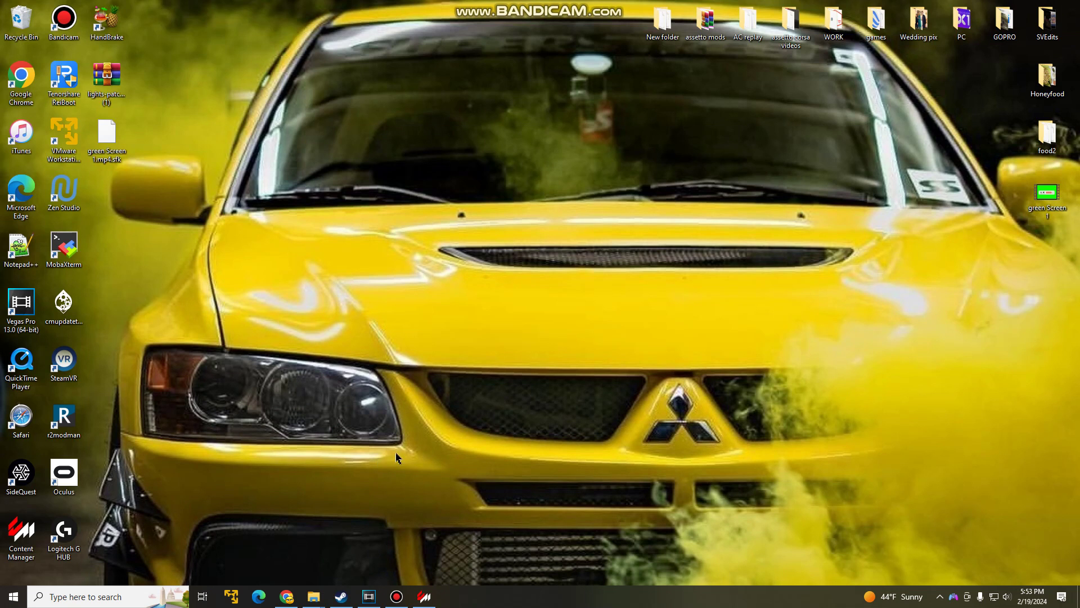
- Switch to Chrome and search the Pure creator's Patreon posts for "pure", moving through the matches to the Pure 0.238 release post
mouse_move(286, 600)
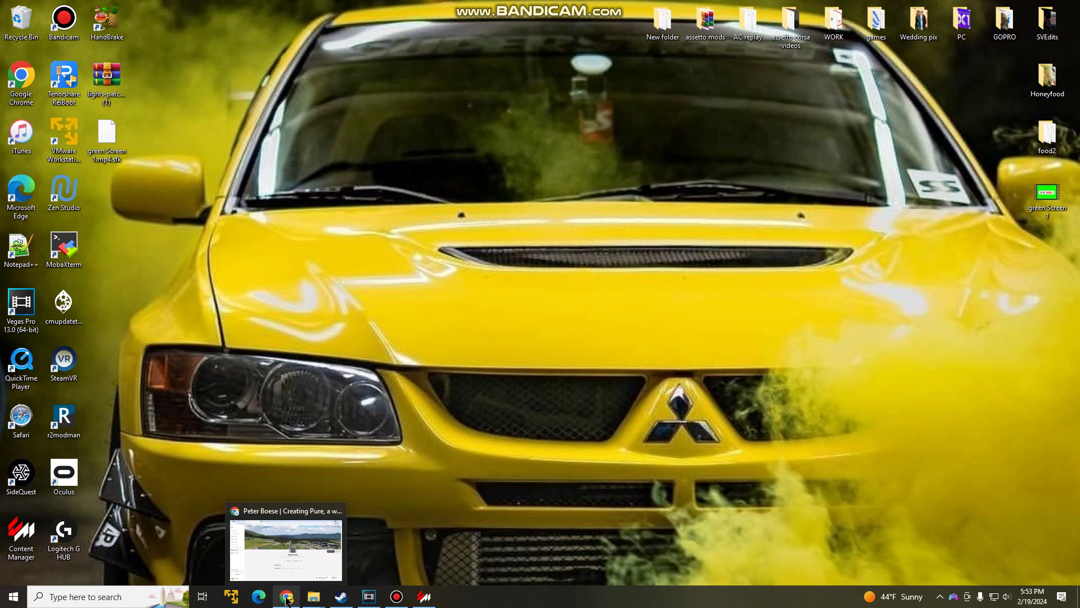
left_click(286, 598)
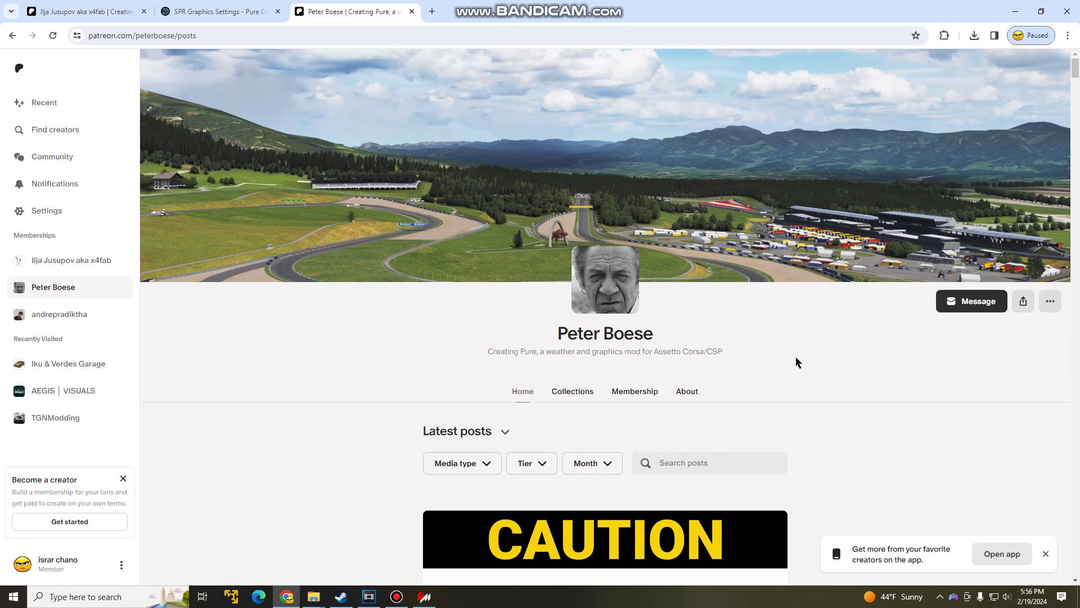
key("ctrl+f")
left_click(783, 65)
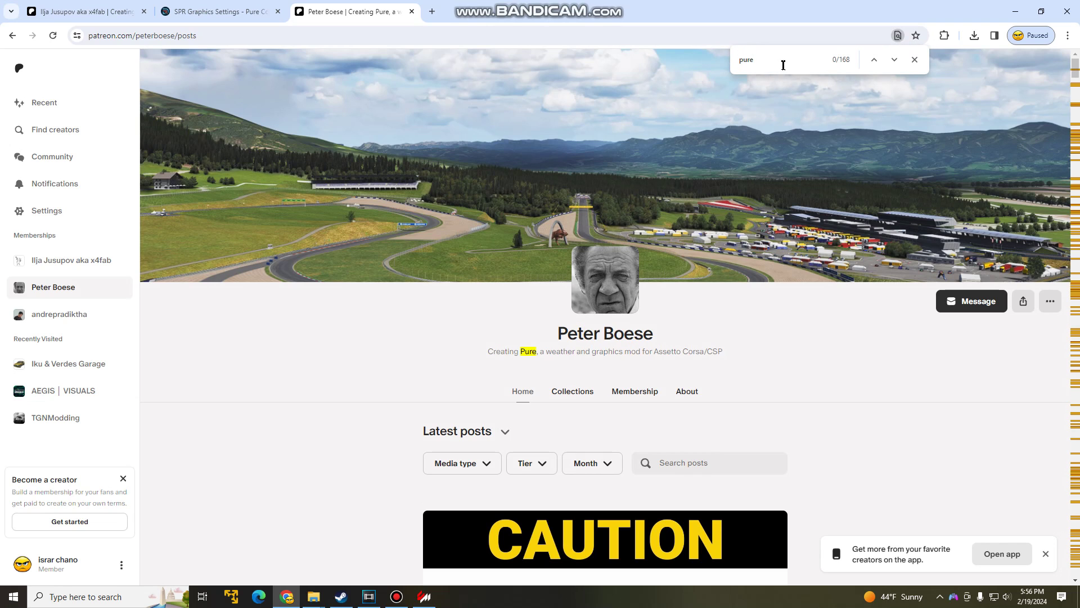
key("Return")
key("Return")
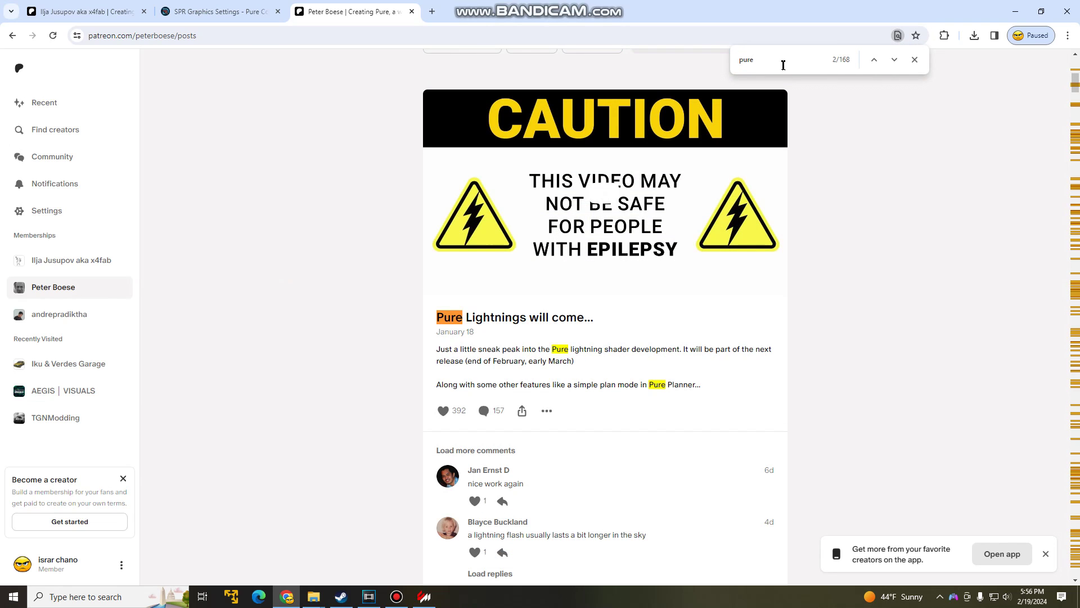
key("Return")
key("Return")
key("Return")
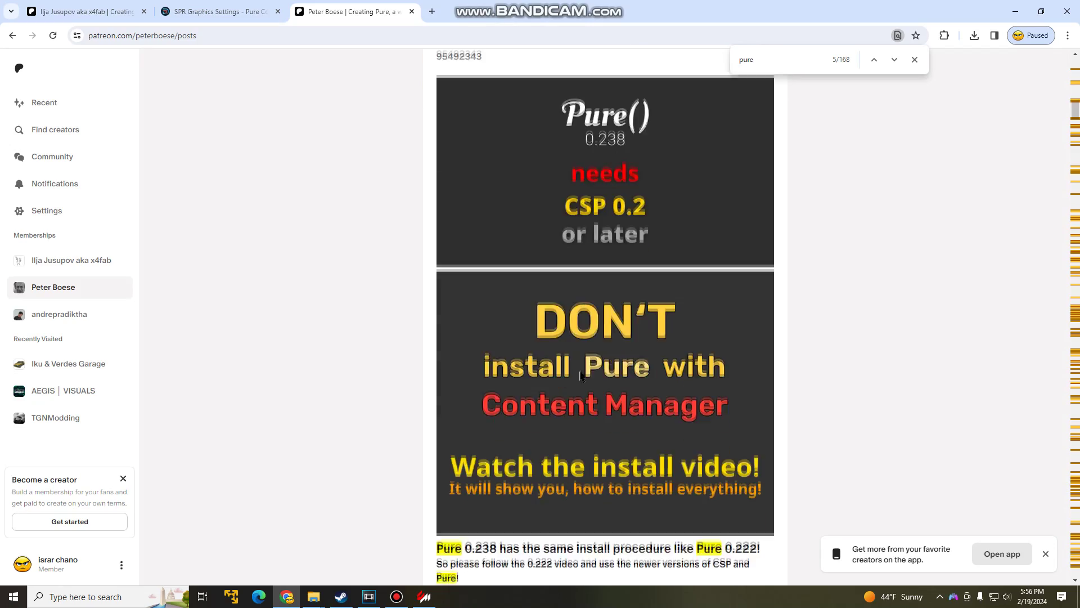
- Open the MEGA download page for Pure 0.238 Highres and look through the browser's recent downloads for the Pure archive
scroll(585, 383, "down", 10)
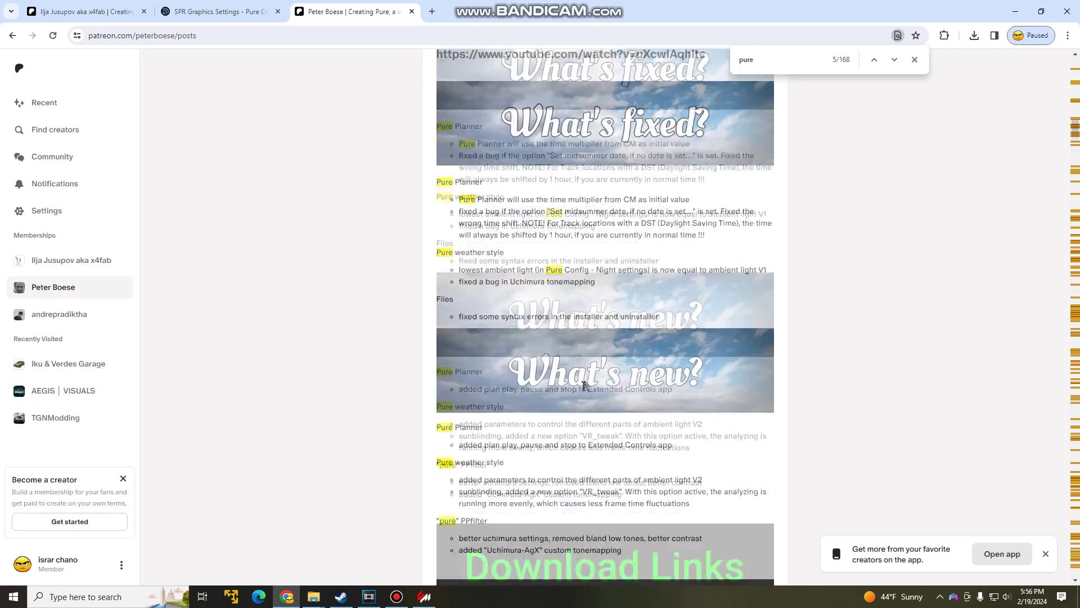
scroll(588, 389, "down", 3)
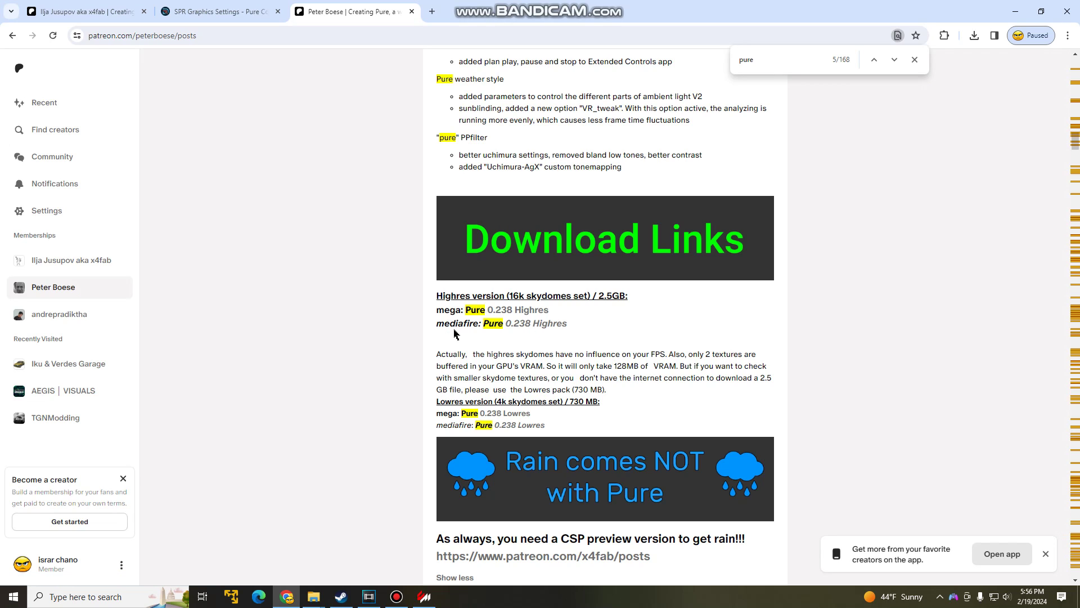
left_click(521, 313)
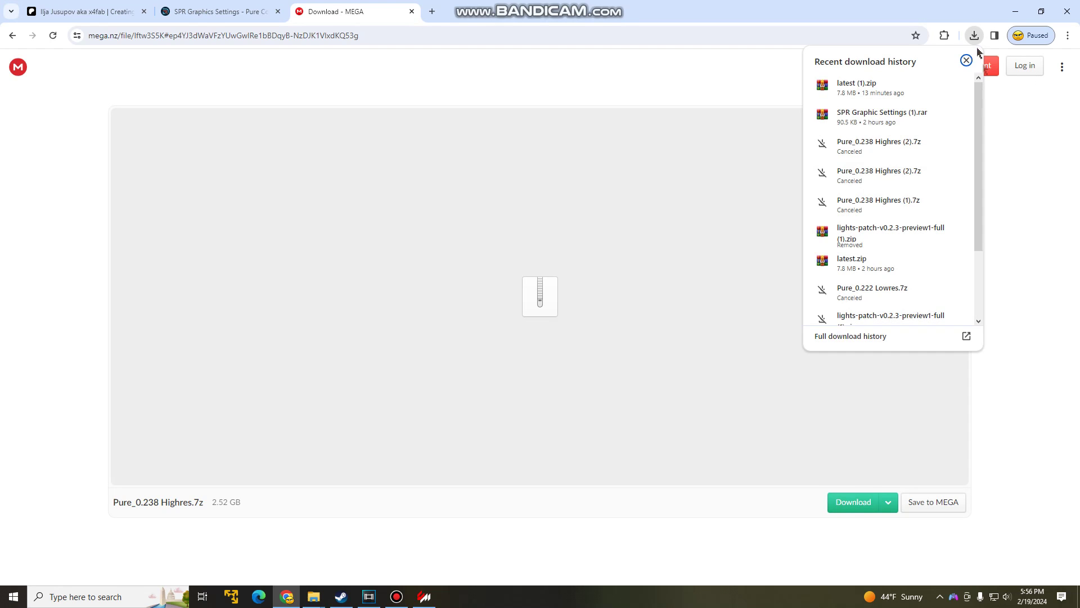
scroll(907, 235, "down", 3)
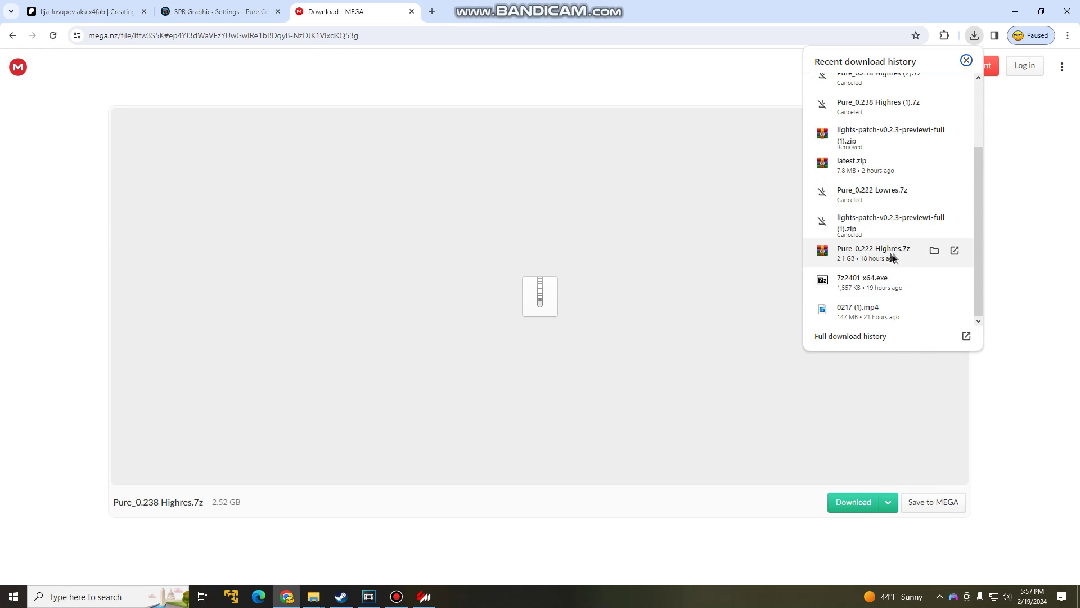
- Move the Pure_0.222 Highres archive from the Downloads folder onto an empty area of the desktop
key("super+d")
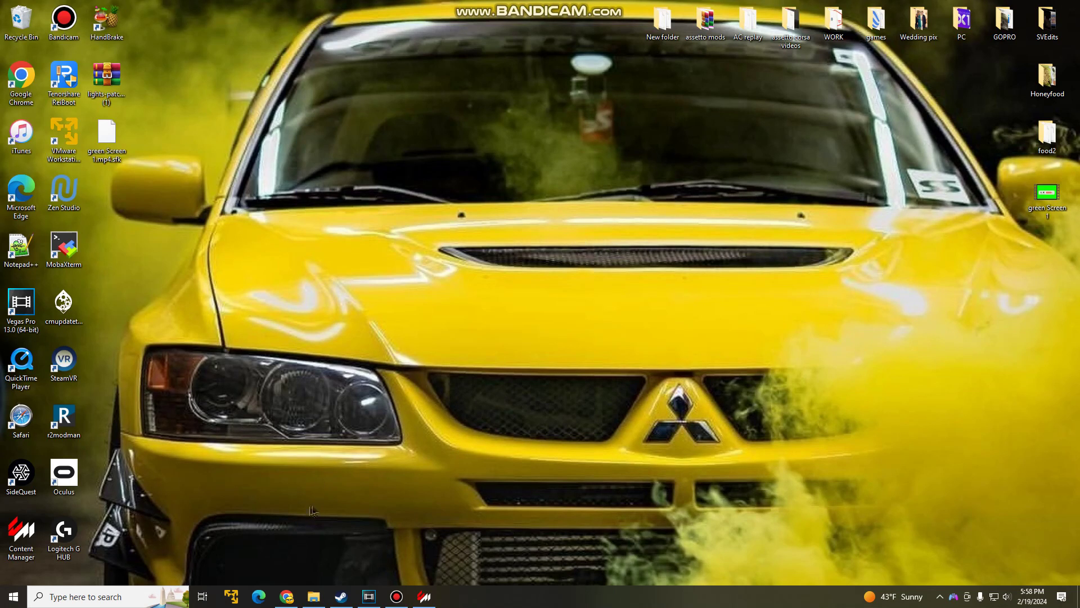
left_click(314, 597)
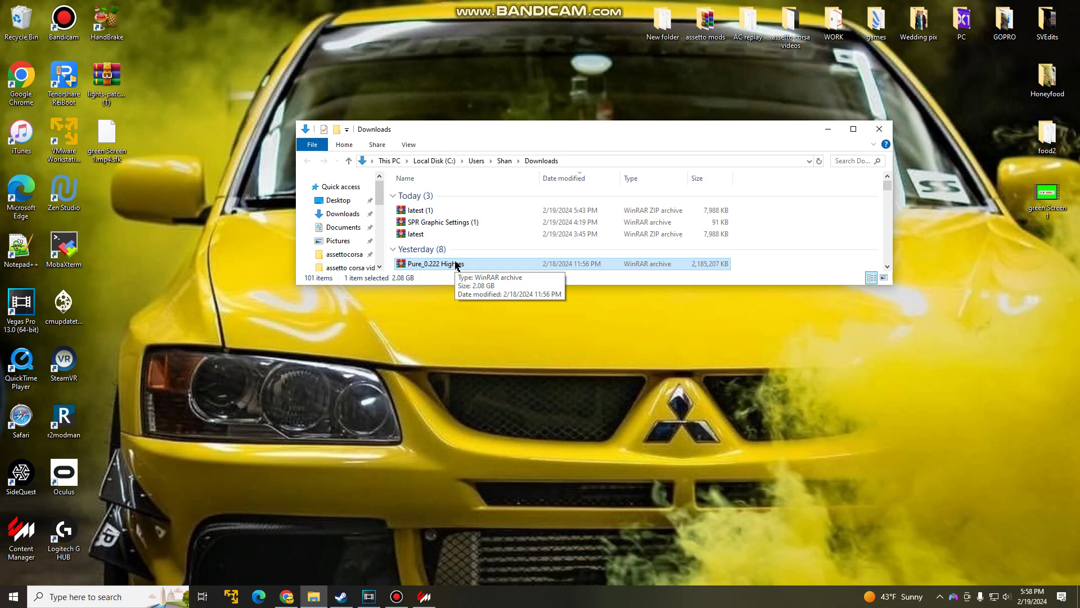
left_click_drag(456, 264, 259, 274)
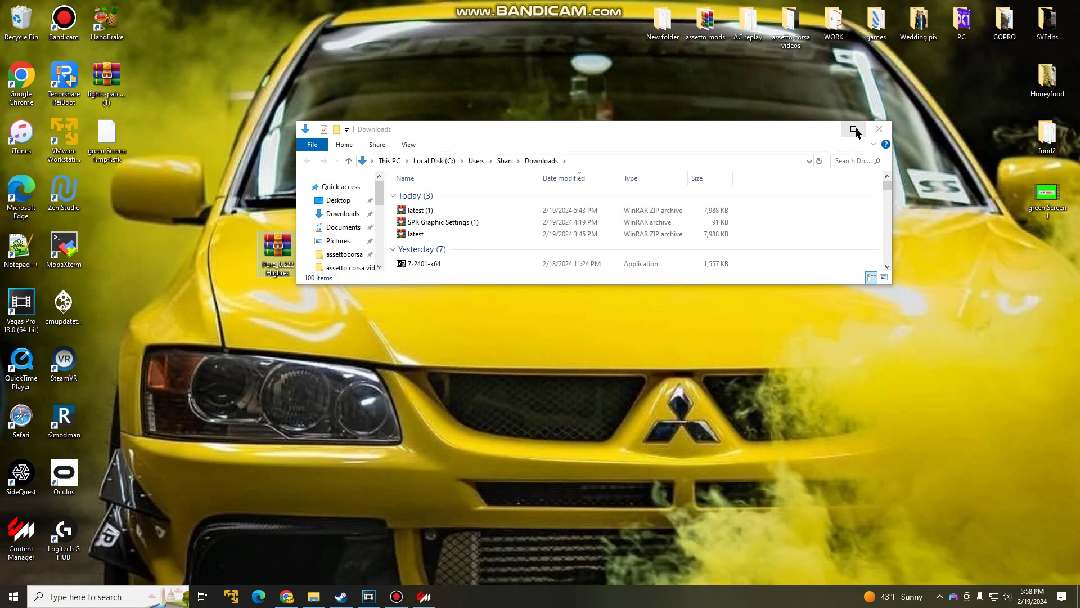
left_click(827, 130)
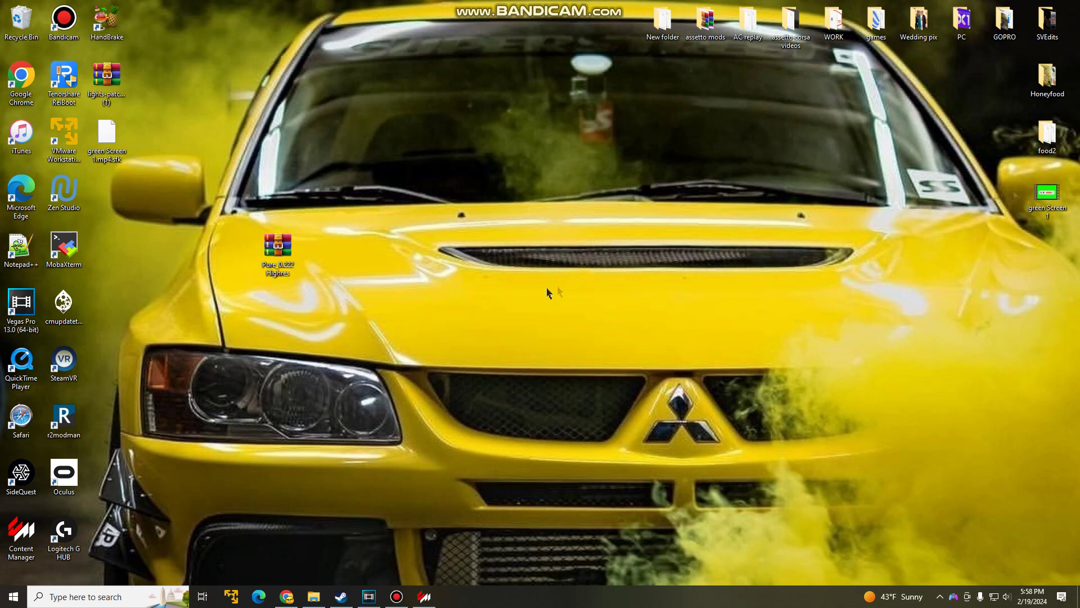
left_click_drag(275, 248, 537, 160)
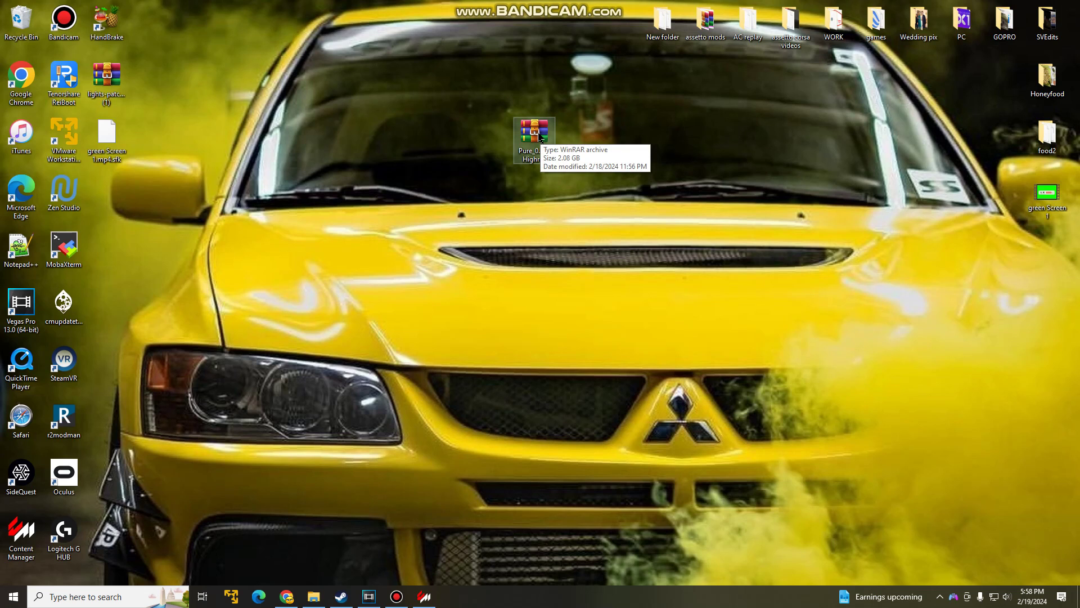
- Refresh the desktop and create a new folder with the default name beside the Pure_0.222 Highres archive
right_click(417, 106)
mouse_move(444, 127)
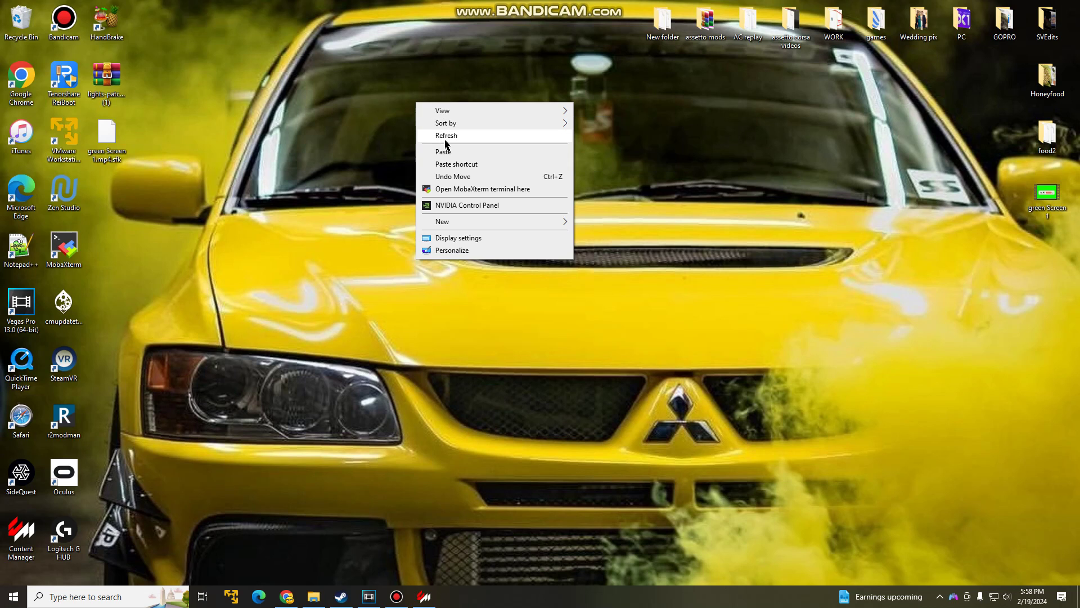
left_click(450, 136)
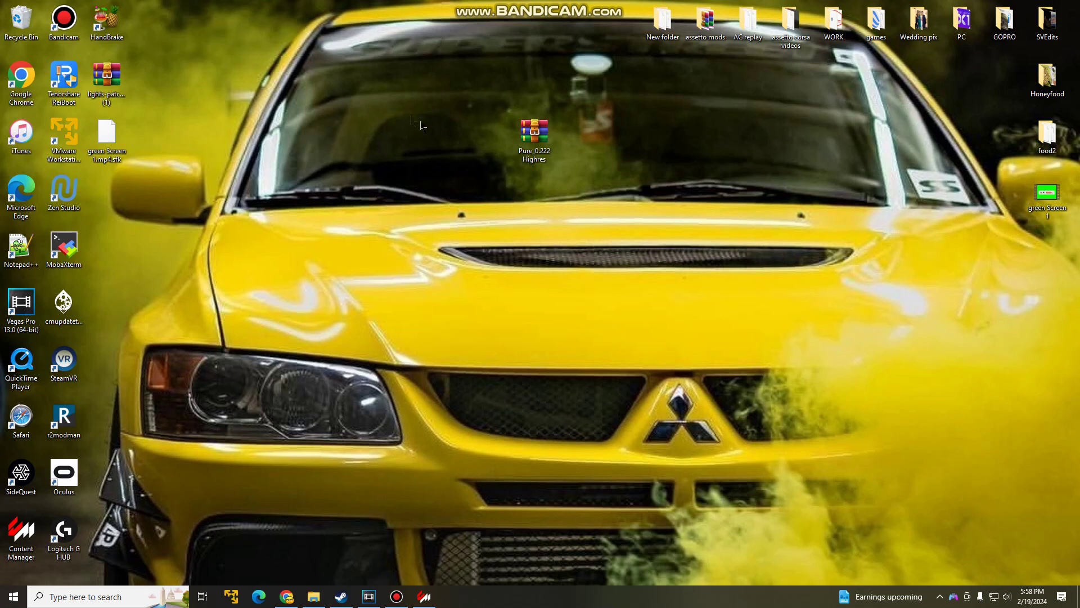
right_click(391, 111)
mouse_move(449, 232)
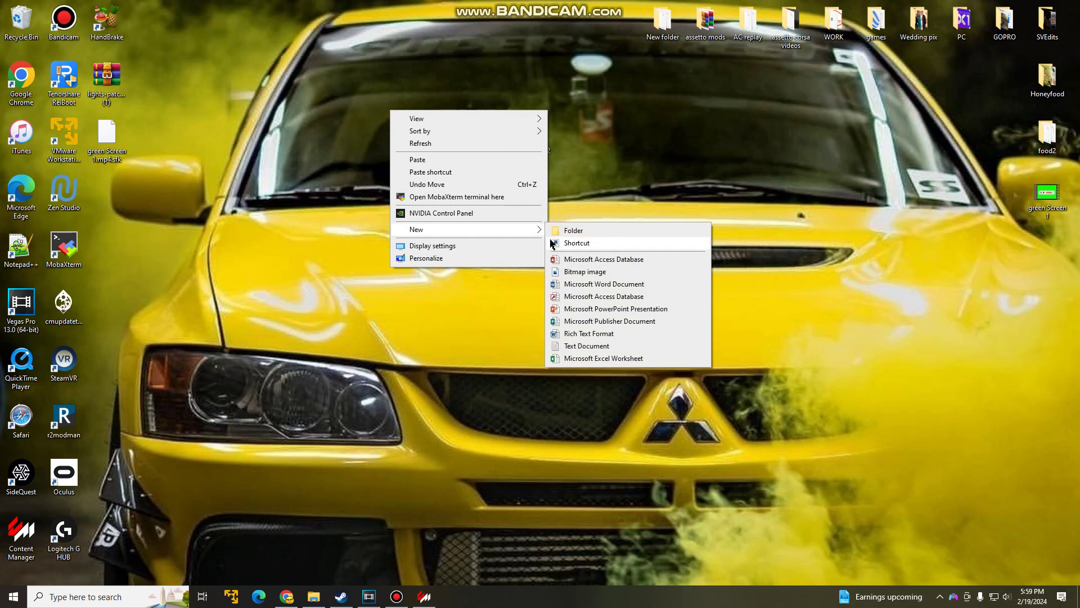
left_click(557, 231)
key("Return")
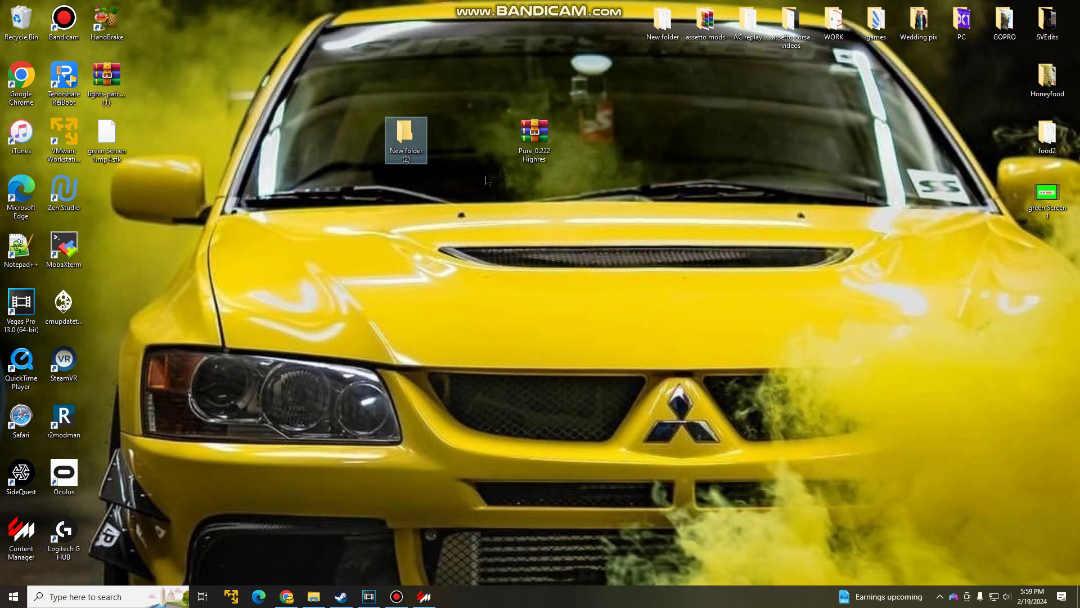
- Move the Pure_0.222 Highres archive into New folder (2) on the desktop and extract it there
left_click_drag(535, 134, 407, 134)
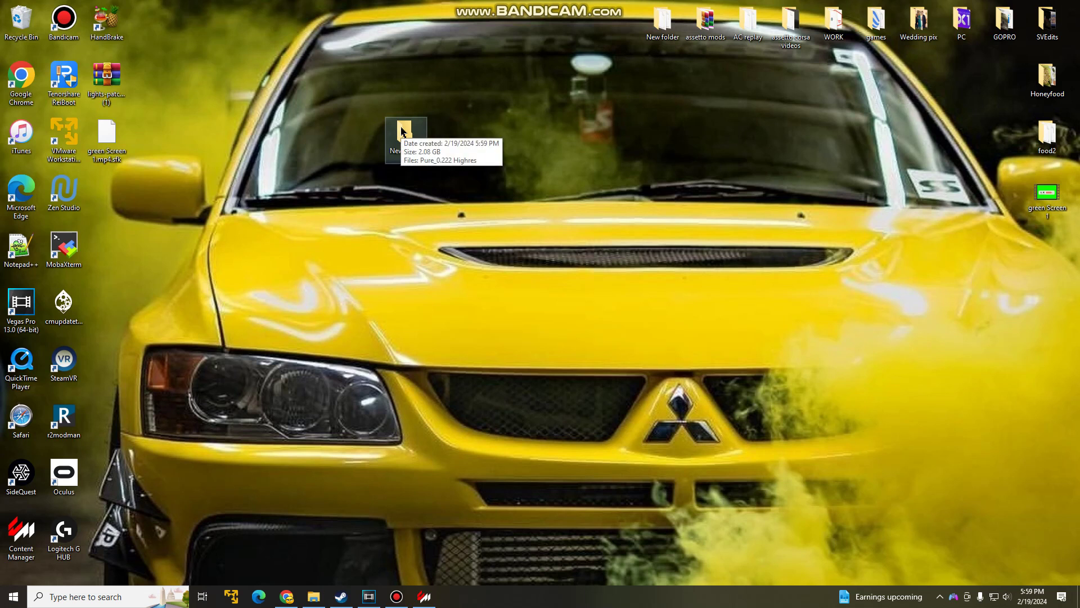
double_click(404, 134)
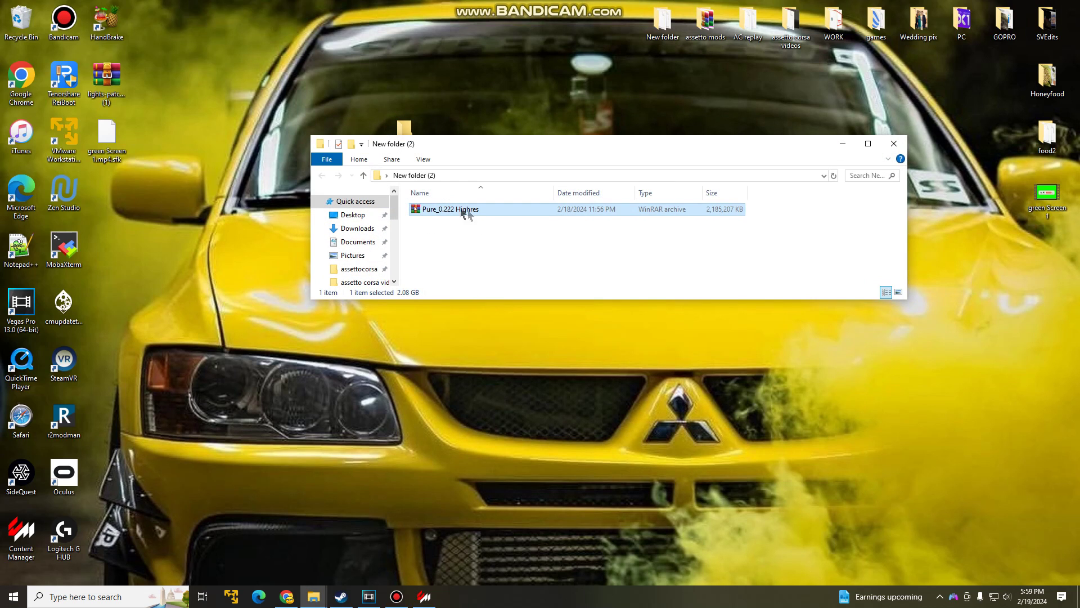
right_click(453, 208)
left_click(502, 264)
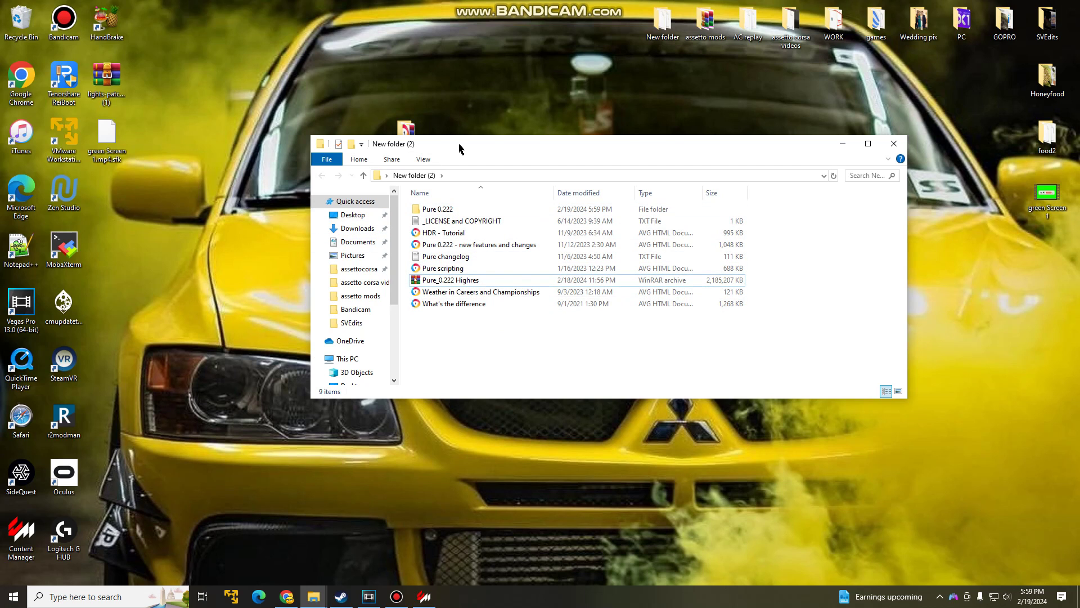
left_click_drag(461, 145, 463, 204)
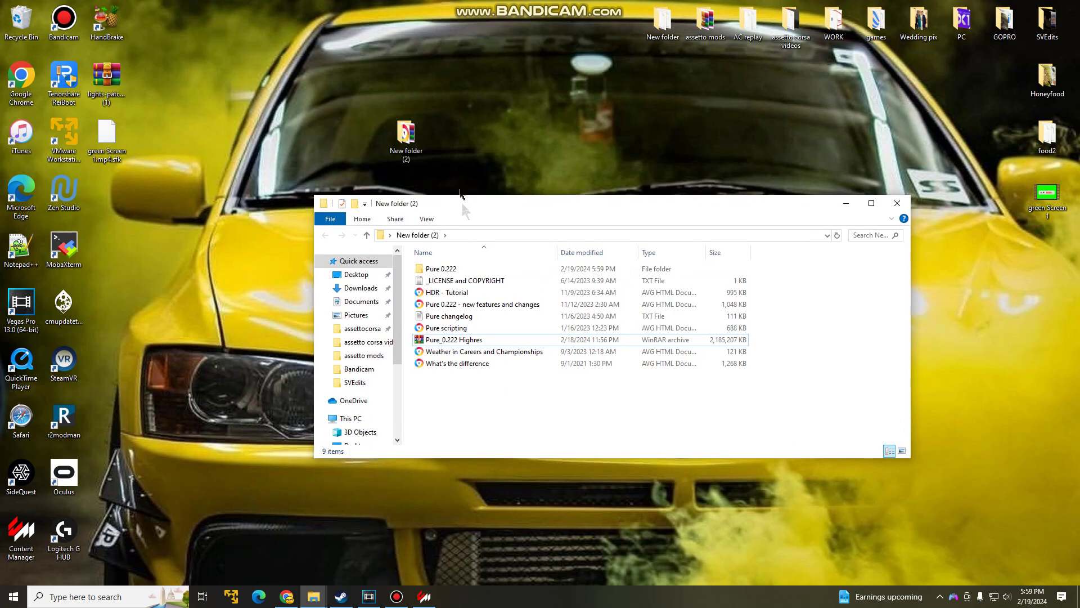
- Open the extracted Pure 0.222 folder and run the uninstall_sol__install_pure batch file
double_click(460, 269)
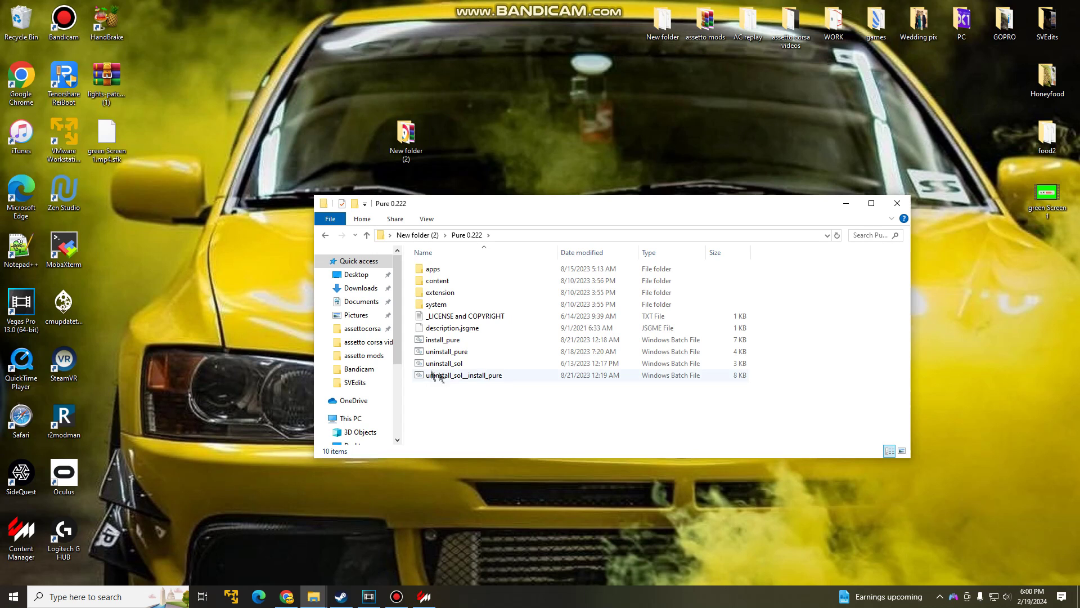
left_click_drag(518, 415, 463, 405)
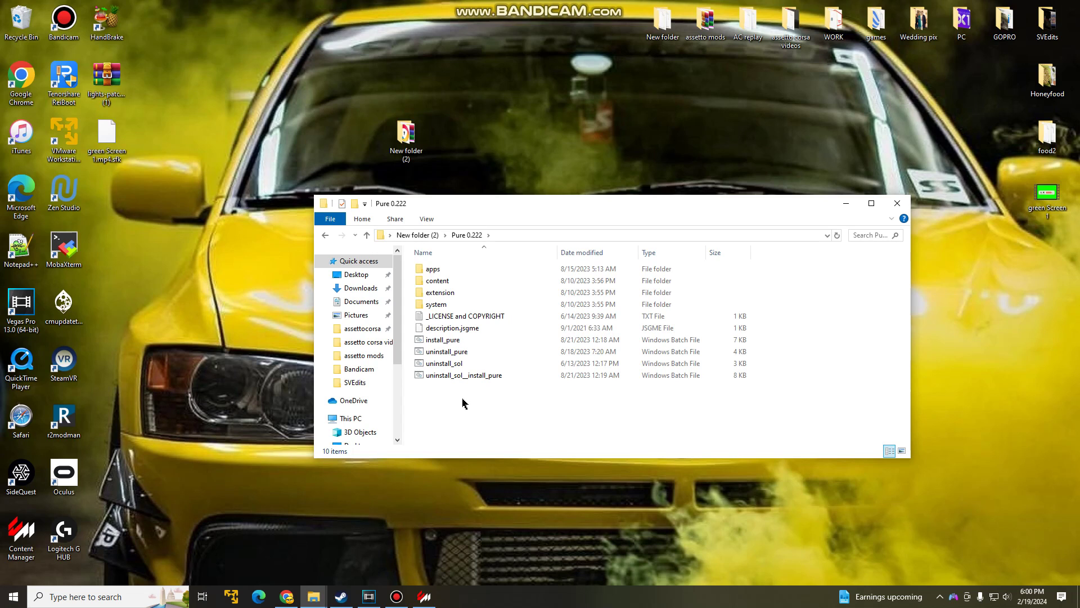
key("End")
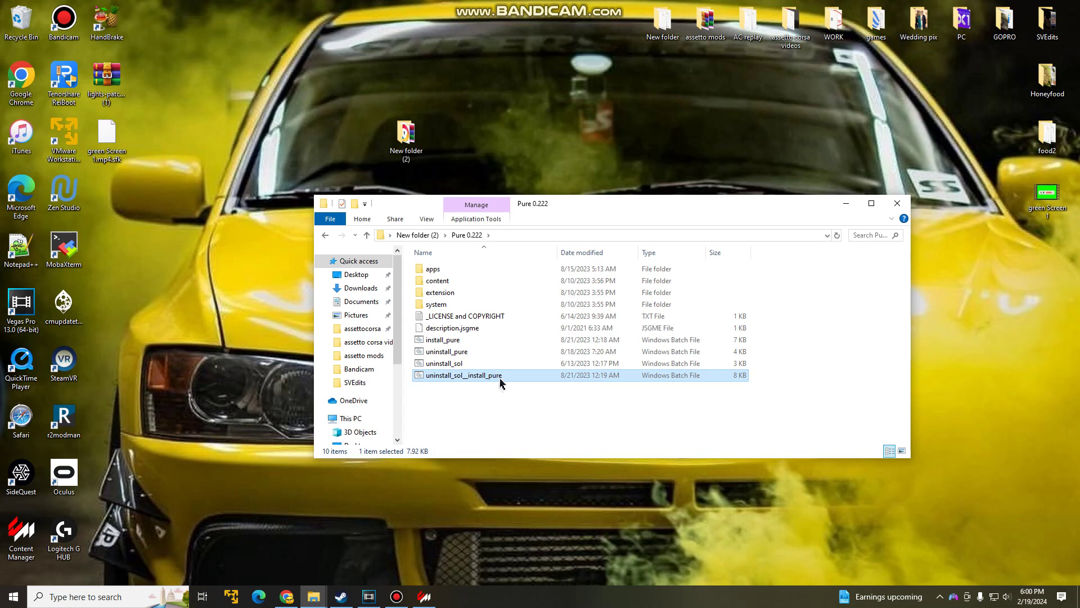
left_click(467, 400)
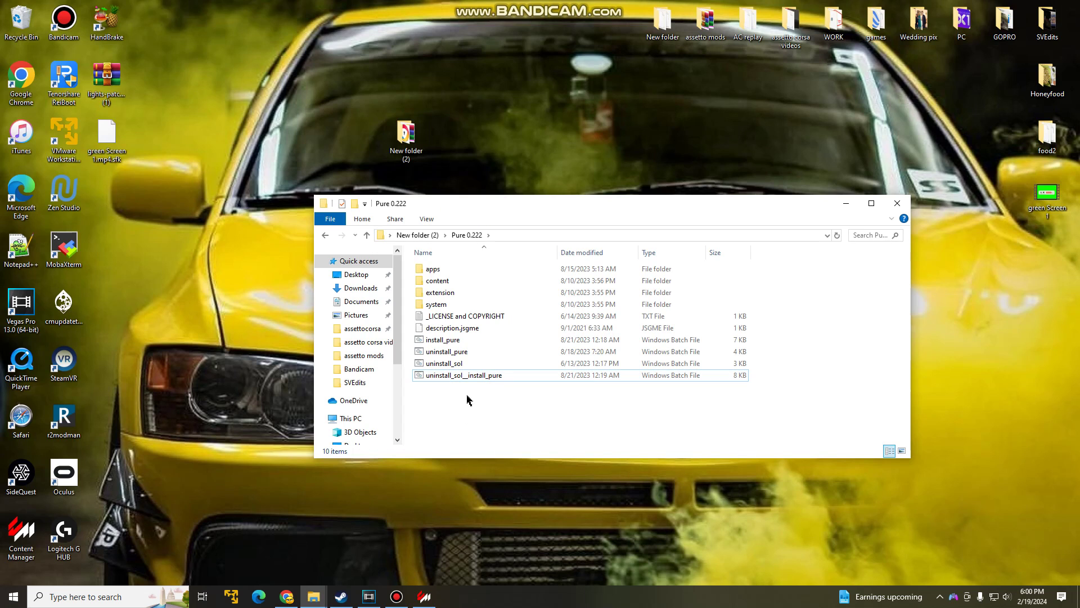
left_click(455, 341)
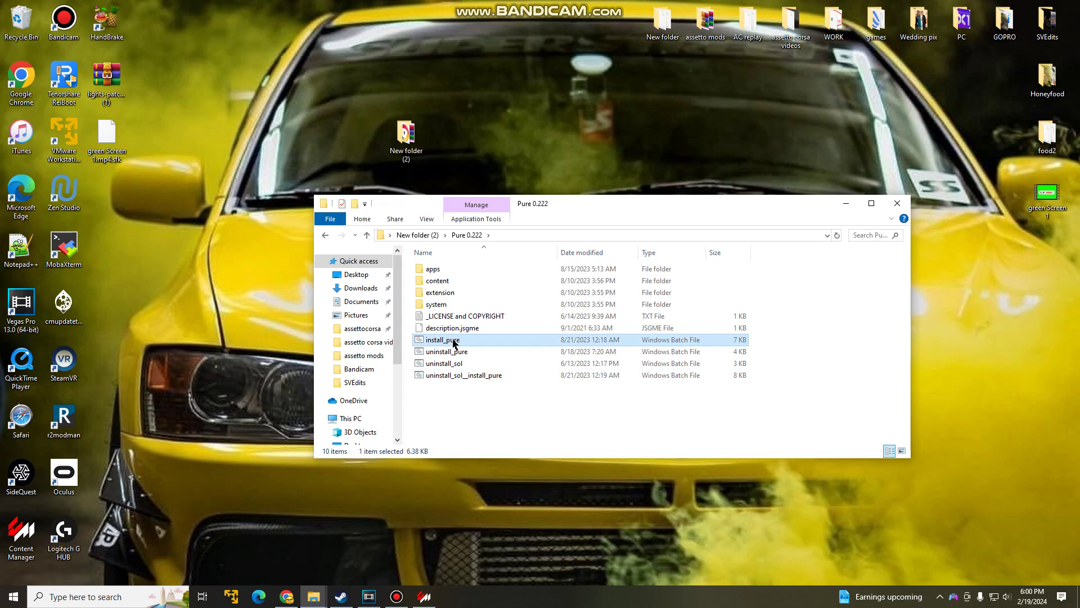
left_click(451, 404)
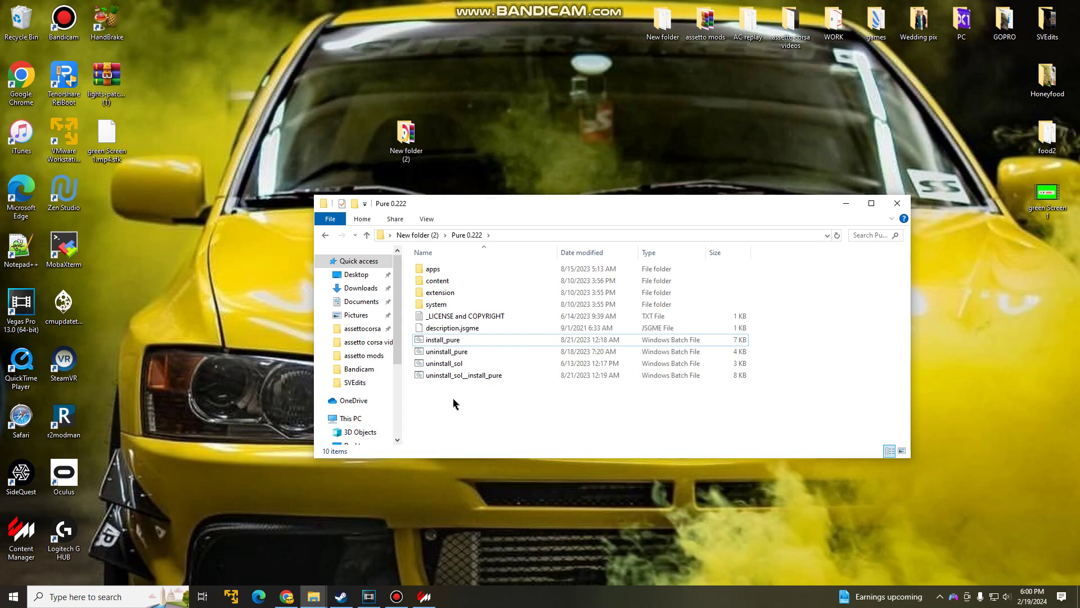
double_click(474, 375)
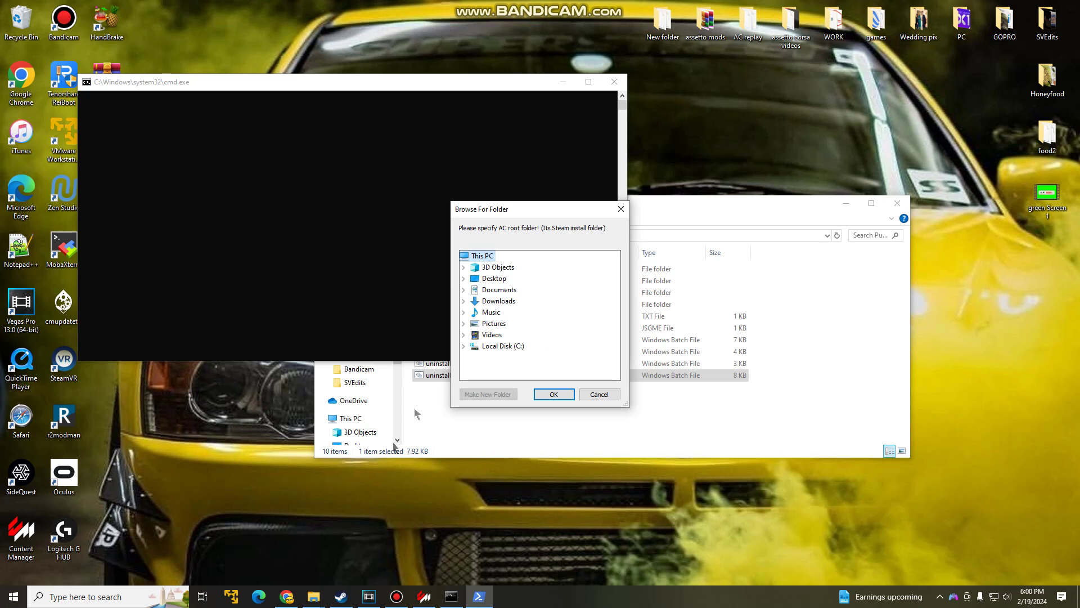
- Switch to Steam and browse Assetto Corsa's installed files to view the location of its installation folder
left_click(339, 597)
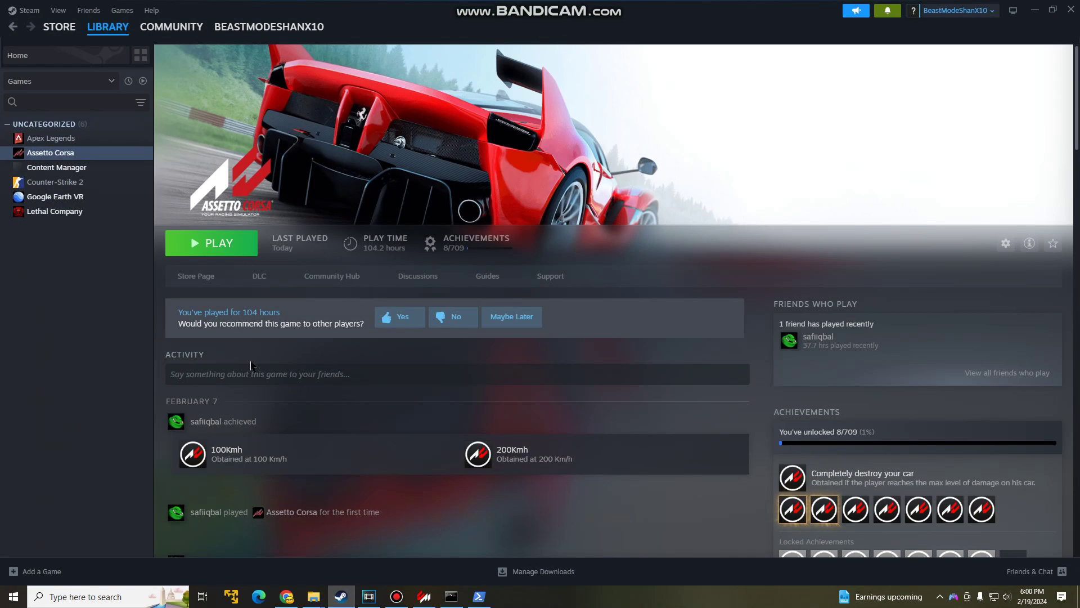
right_click(49, 155)
mouse_move(87, 231)
left_click(83, 242)
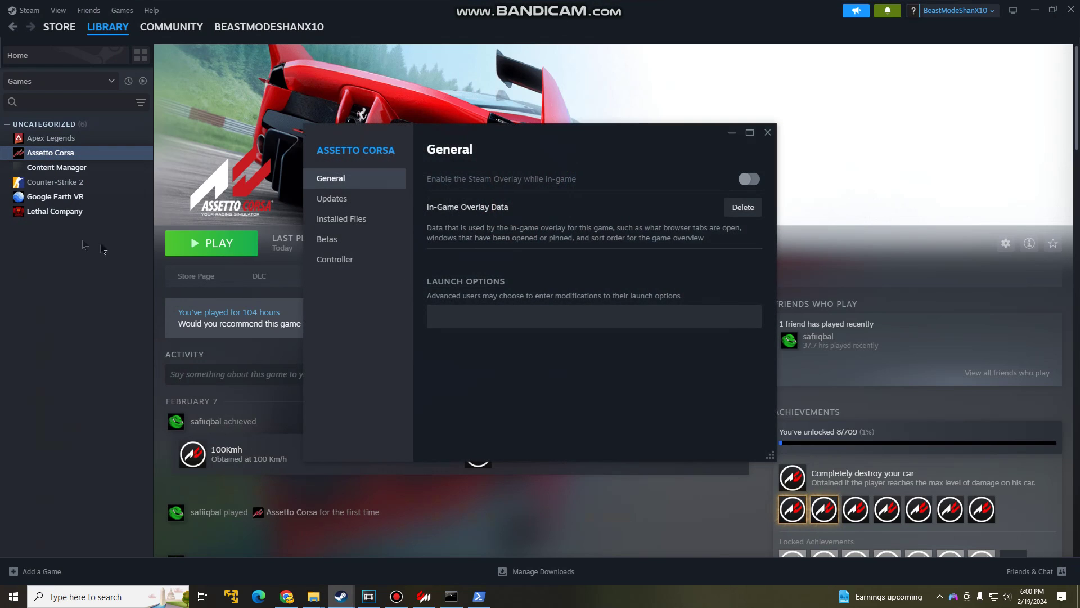
left_click(355, 220)
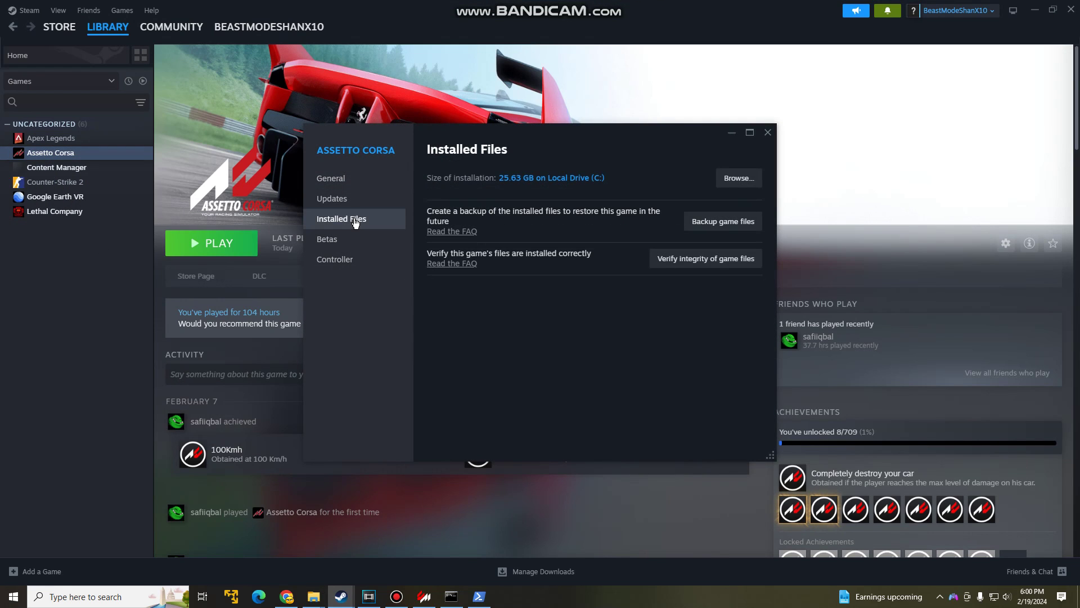
left_click(740, 182)
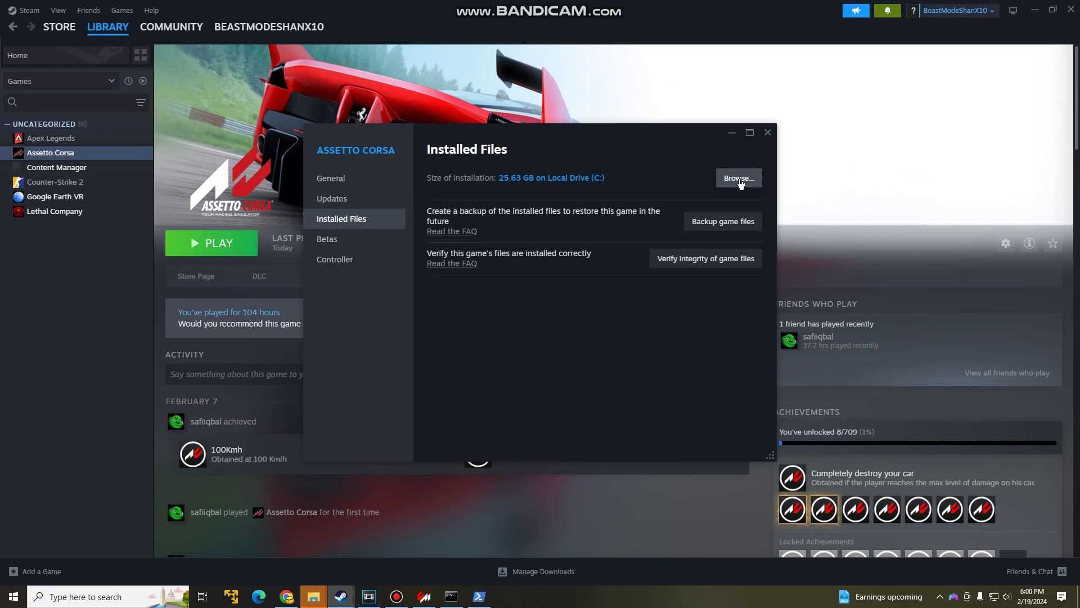
mouse_move(312, 594)
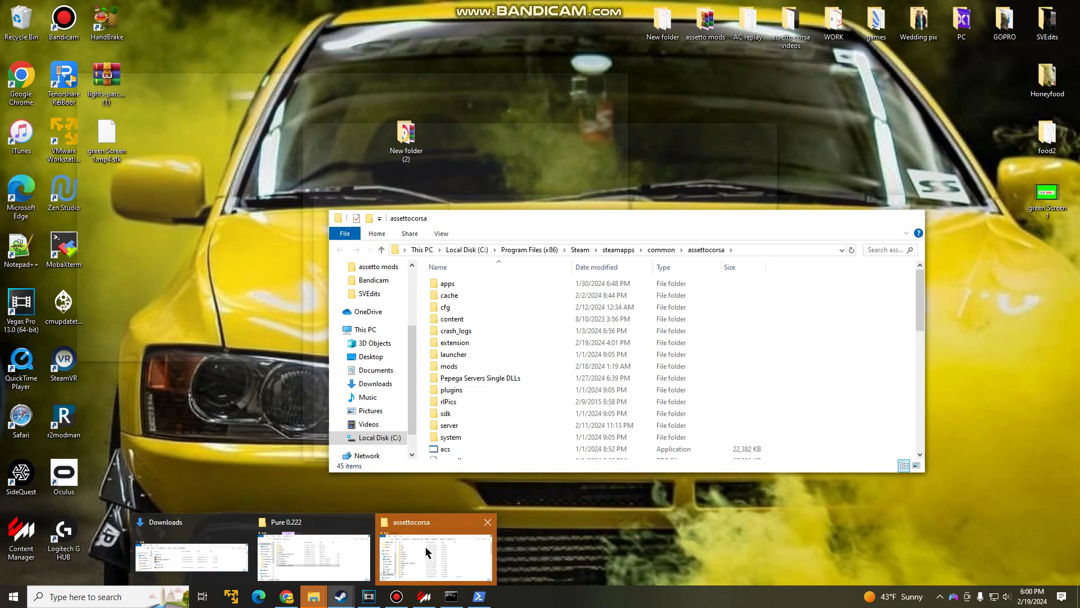
left_click(426, 557)
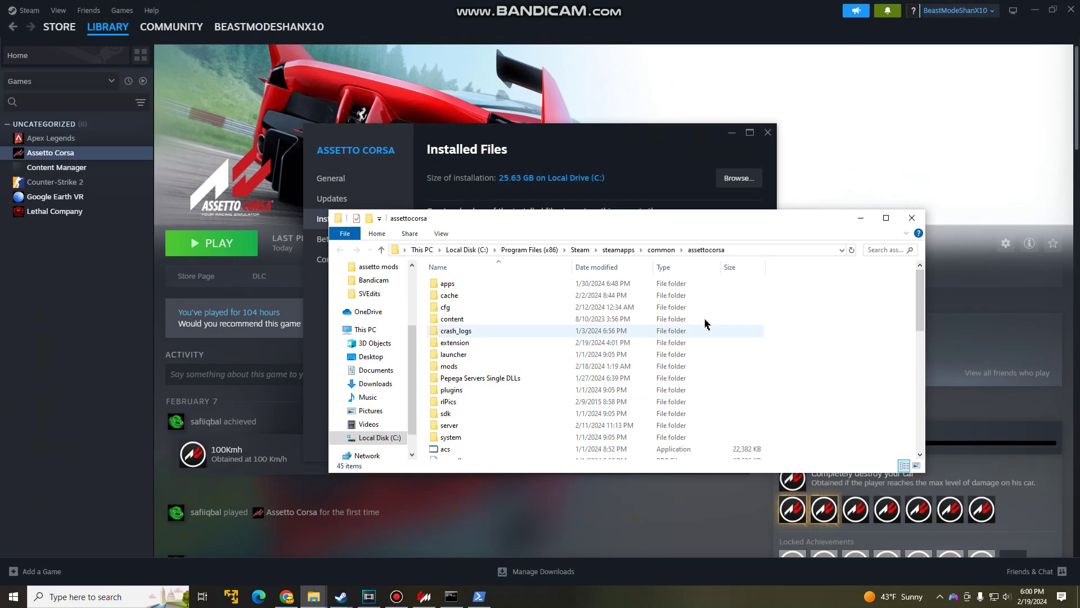
left_click_drag(625, 223, 624, 196)
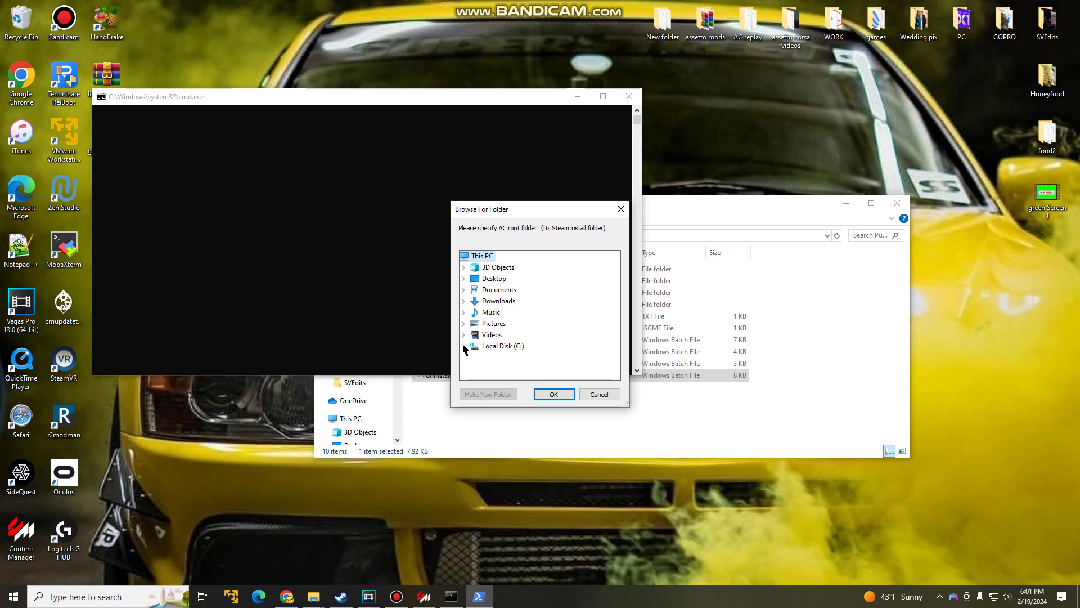
- Return to the script's folder selection and expand Local Disk (C:), Program Files (x86) and its Steam folder
left_click(464, 350)
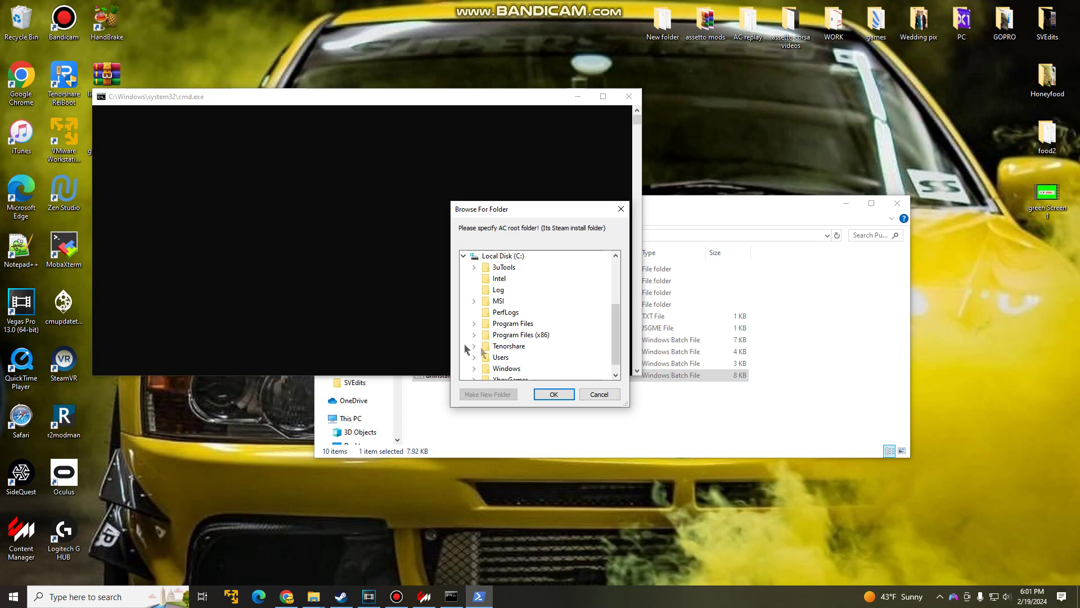
double_click(513, 335)
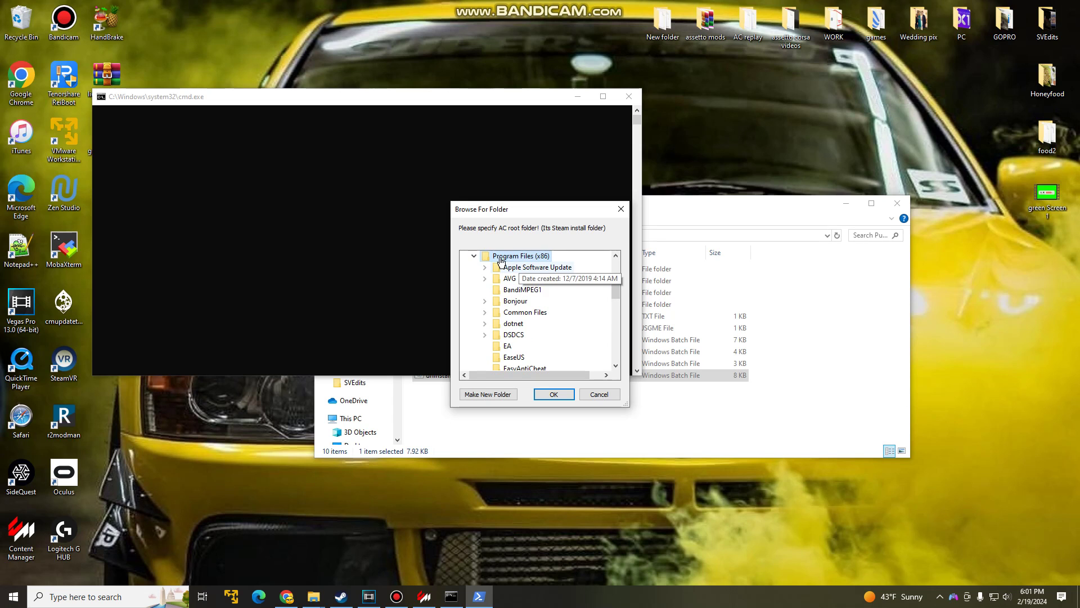
scroll(537, 284, "up", 3)
scroll(521, 293, "up", 1)
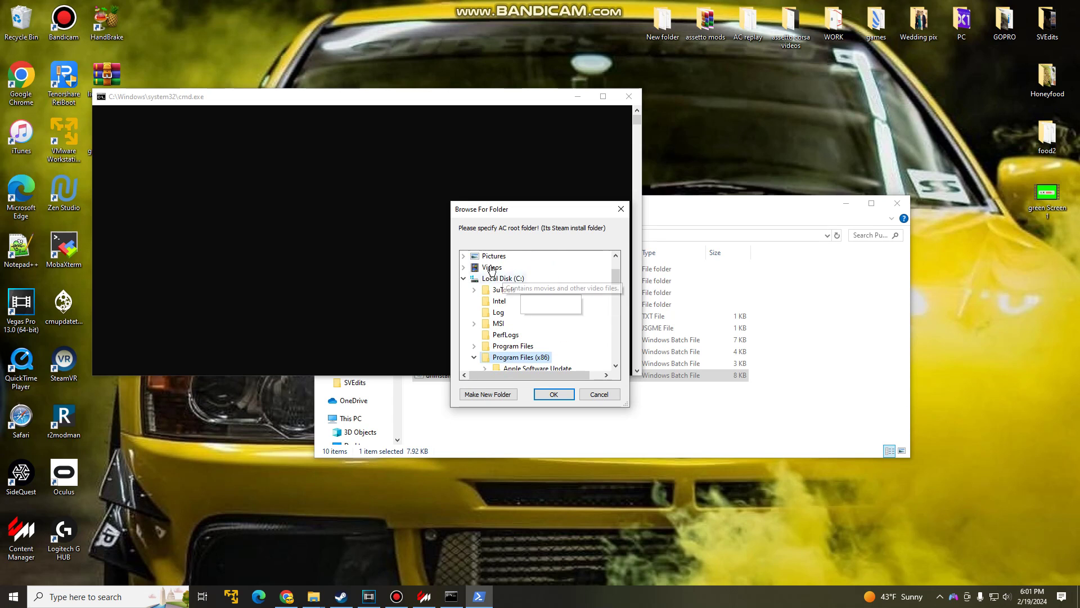
scroll(547, 306, "down", 3)
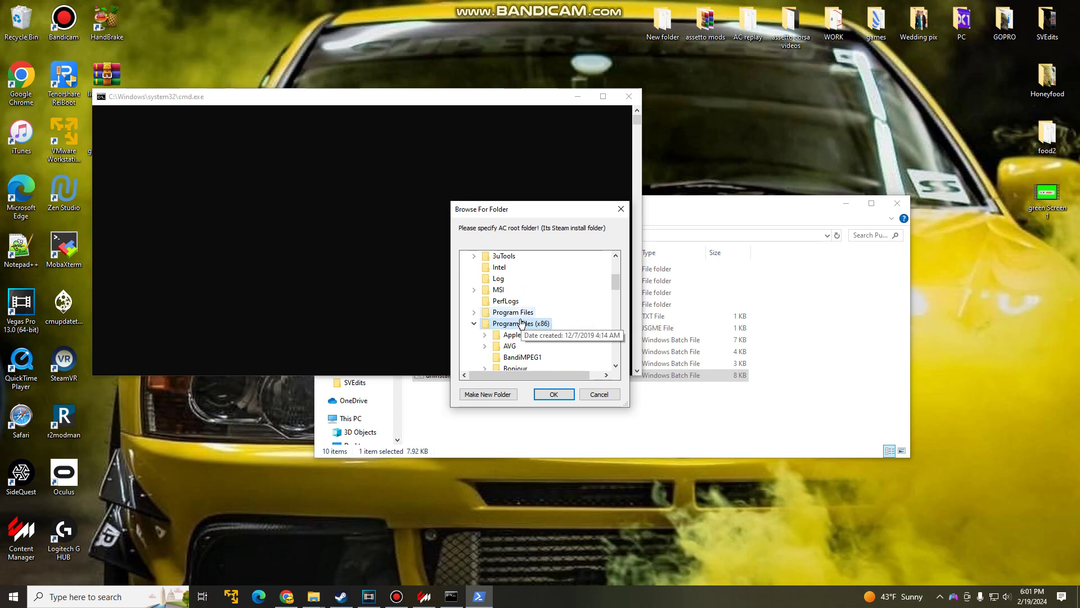
scroll(556, 329, "down", 7)
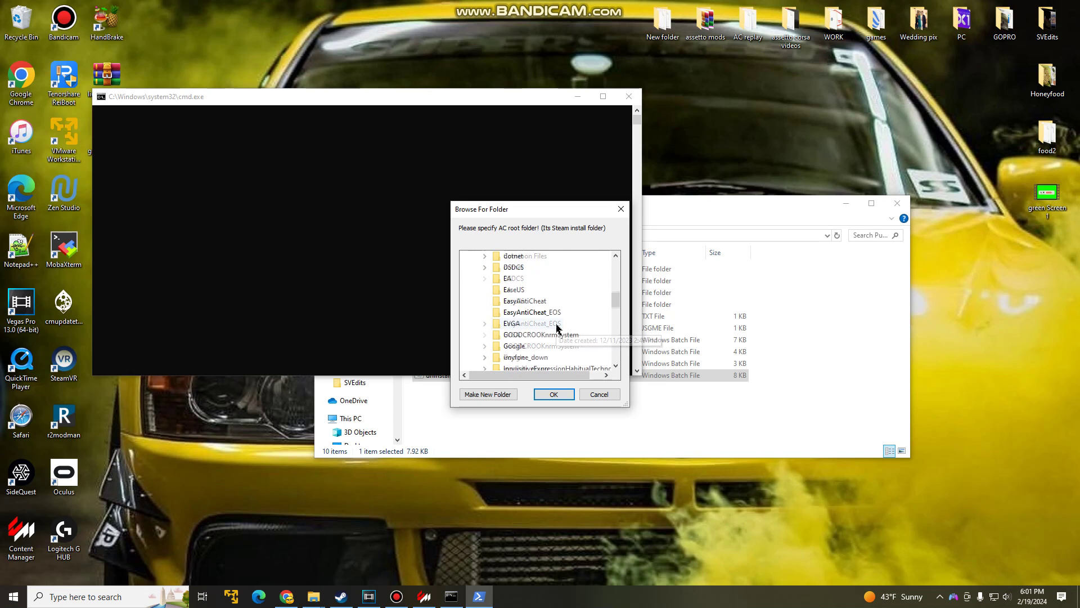
scroll(557, 329, "down", 2)
scroll(556, 329, "down", 1)
double_click(526, 346)
- Choose steamapps\common\assettocorsa inside the Steam folder as the AC root folder and confirm it
scroll(578, 307, "down", 2)
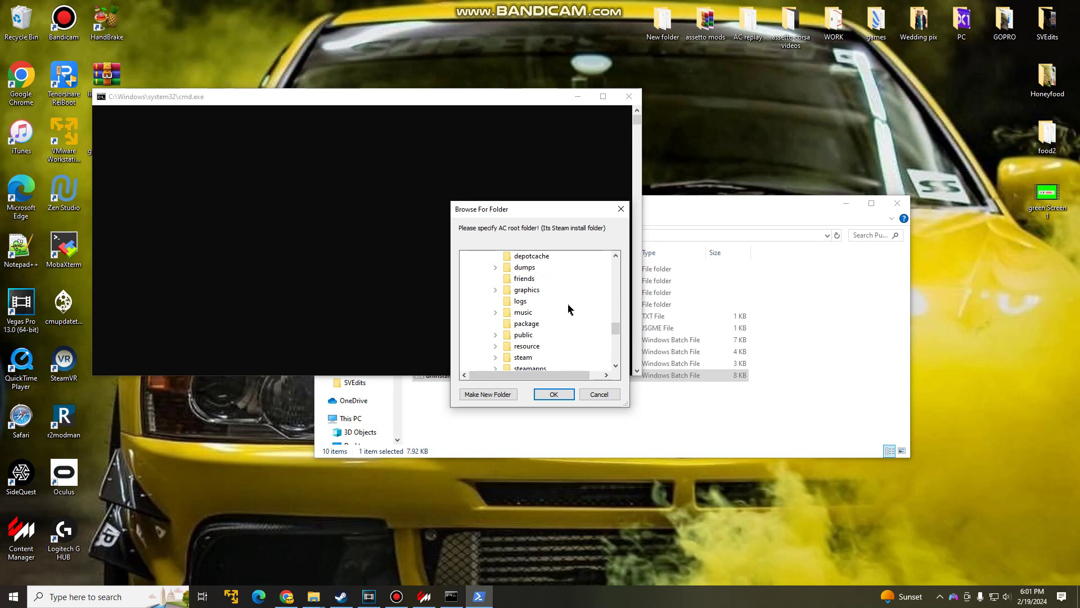
scroll(569, 308, "down", 1)
left_click(529, 323)
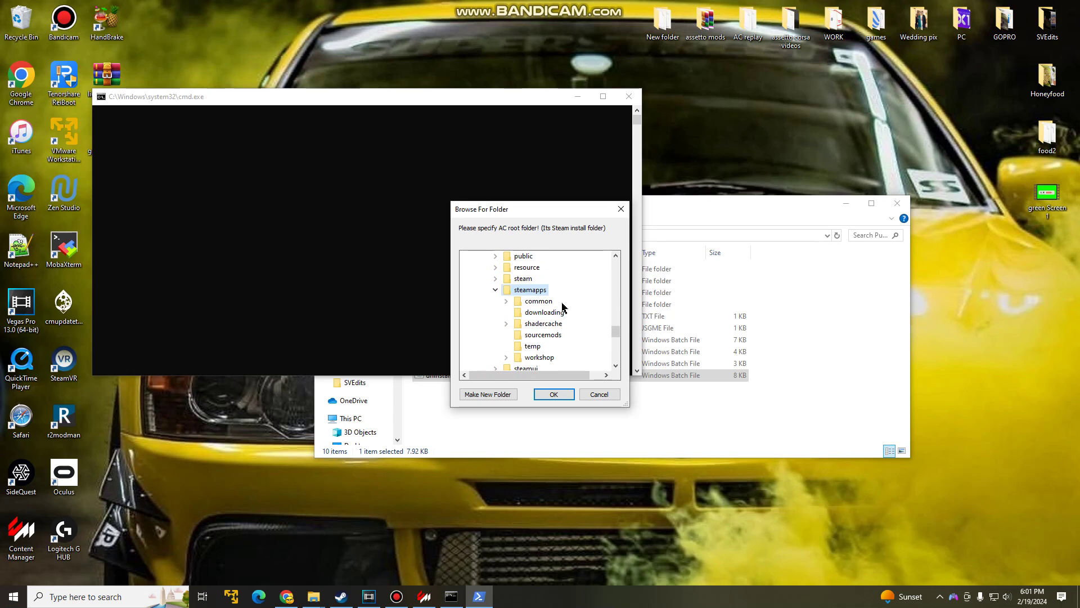
double_click(539, 301)
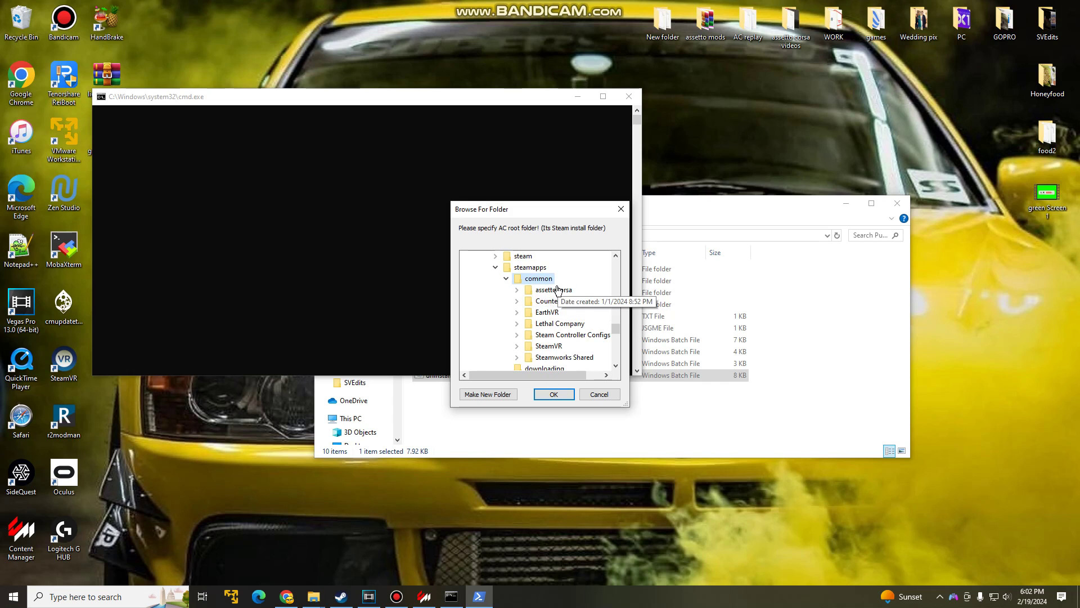
double_click(553, 290)
scroll(568, 299, "up", 1)
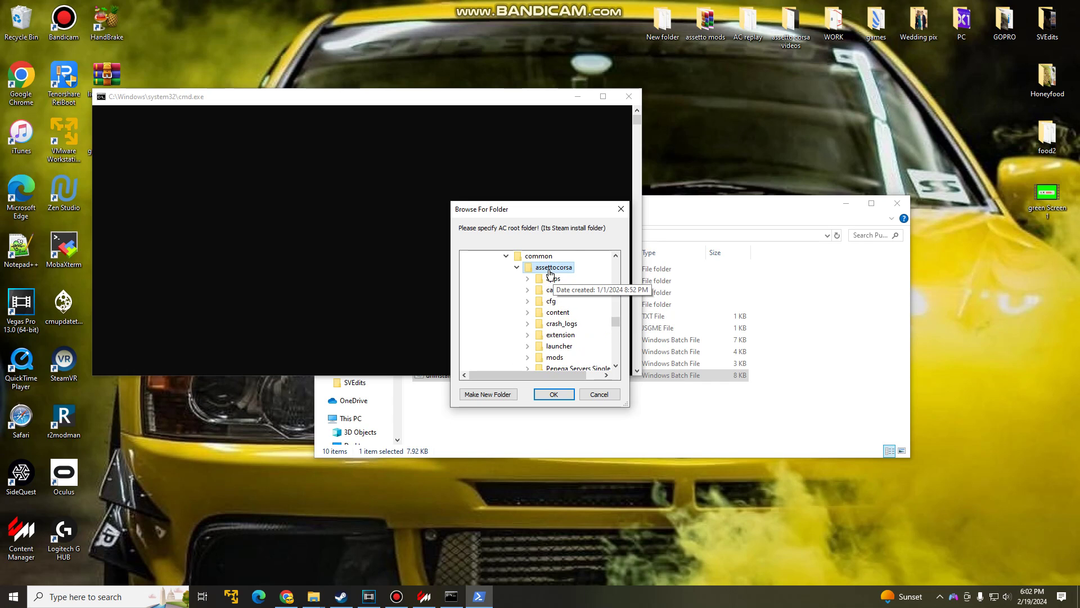
left_click(556, 395)
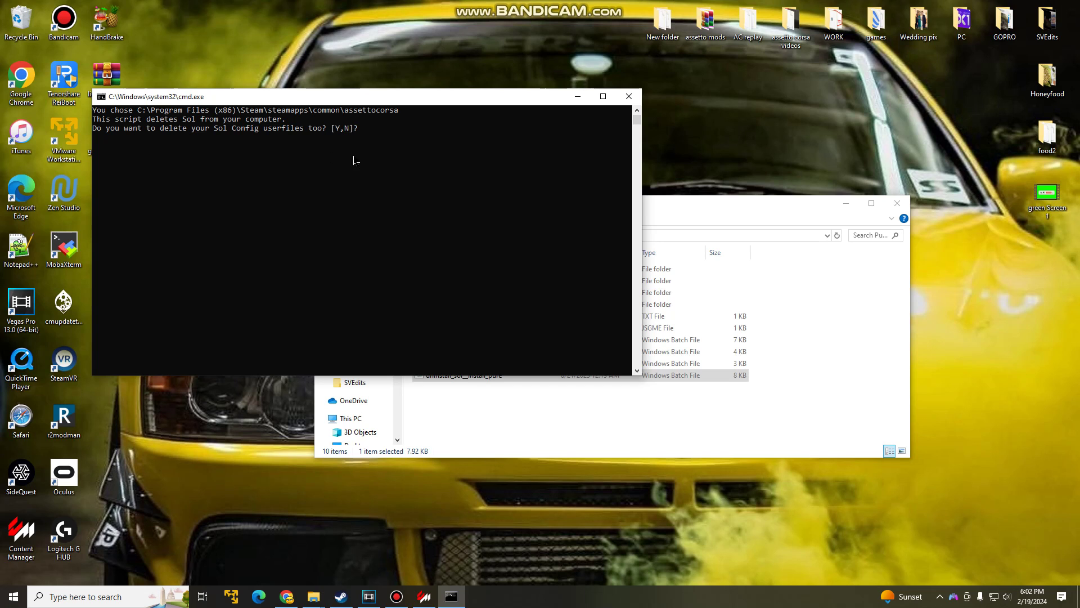
- Select install_pure in the Pure 0.222 folder and close the script's command window without answering the Sol Config question
left_click_drag(517, 97, 474, 41)
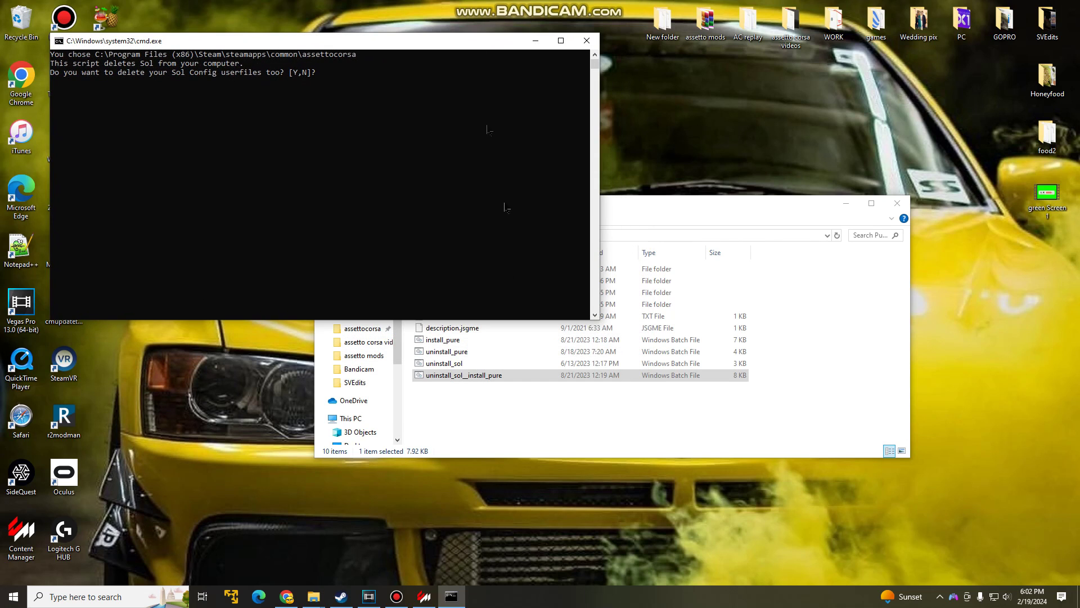
left_click(443, 341)
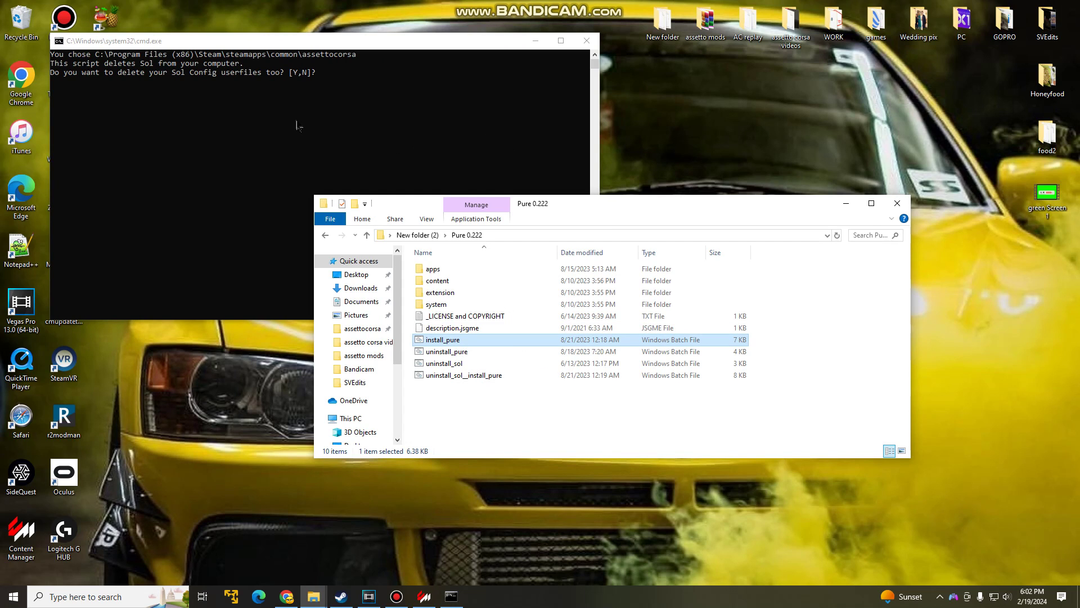
left_click(587, 41)
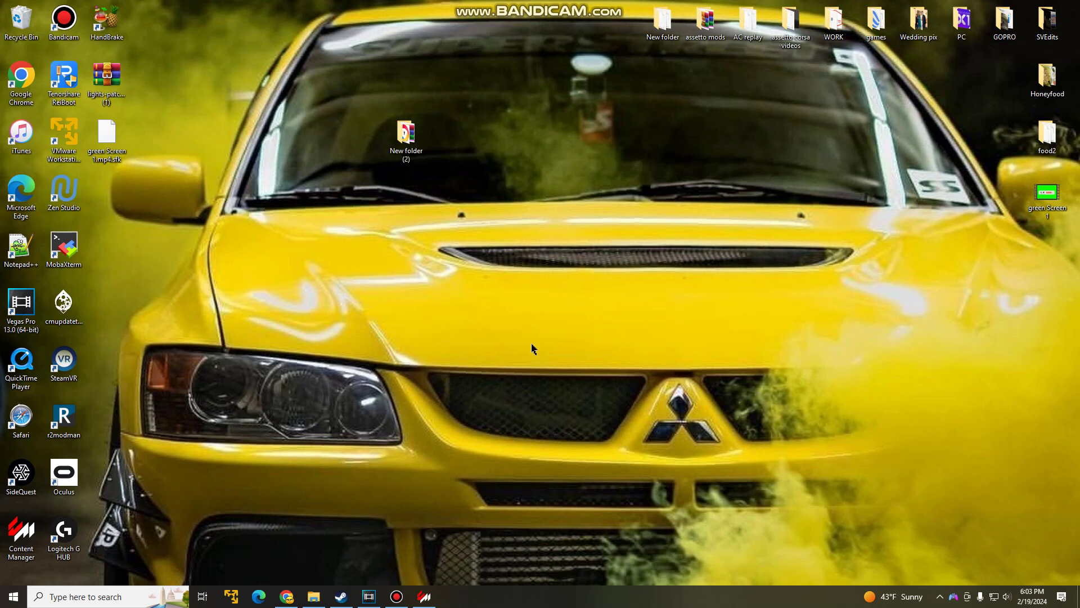
- Switch to Content Manager and choose Pure as the weather style in the Custom Shaders Patch Weather FX settings
left_click(426, 595)
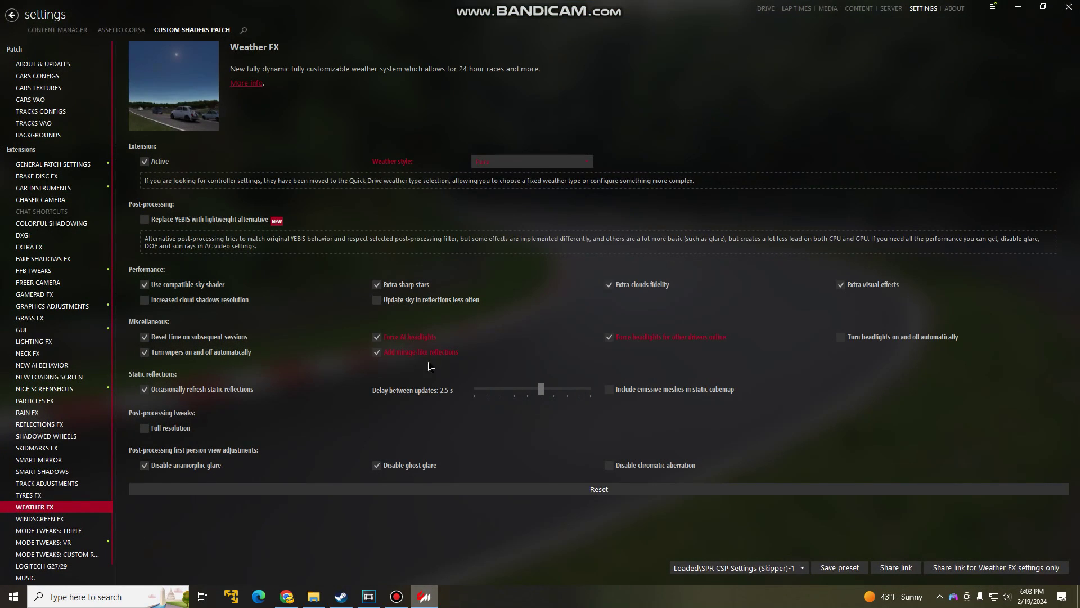
left_click(891, 9)
left_click(923, 9)
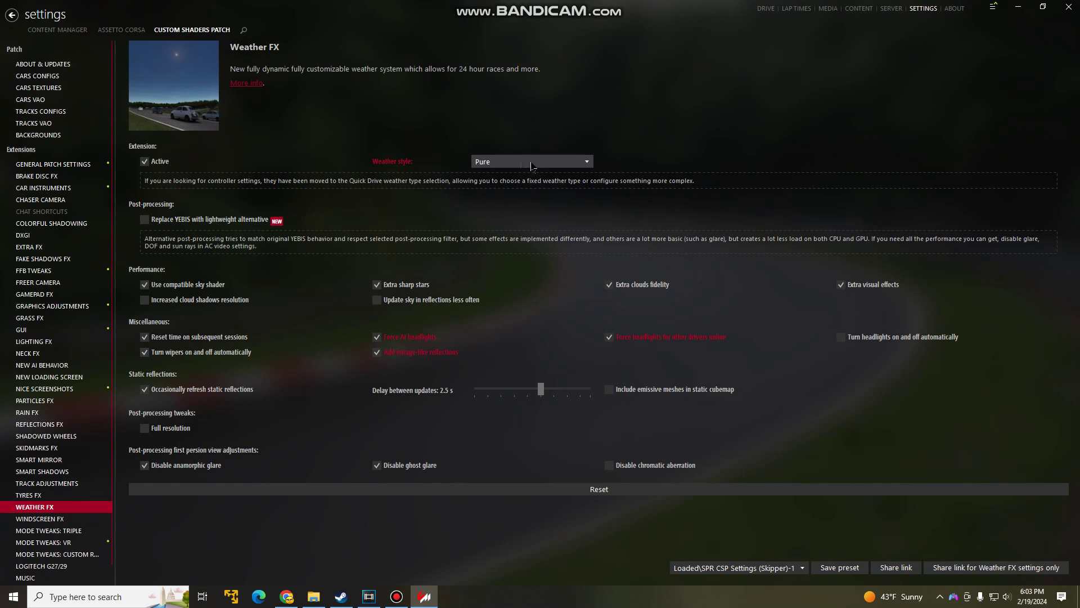
left_click(557, 163)
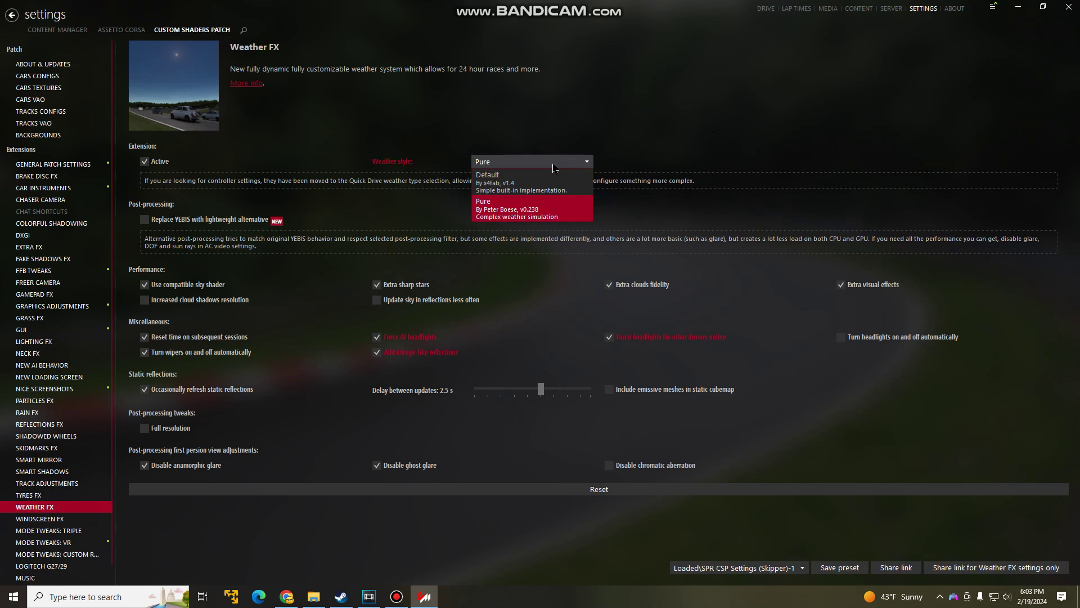
left_click(535, 213)
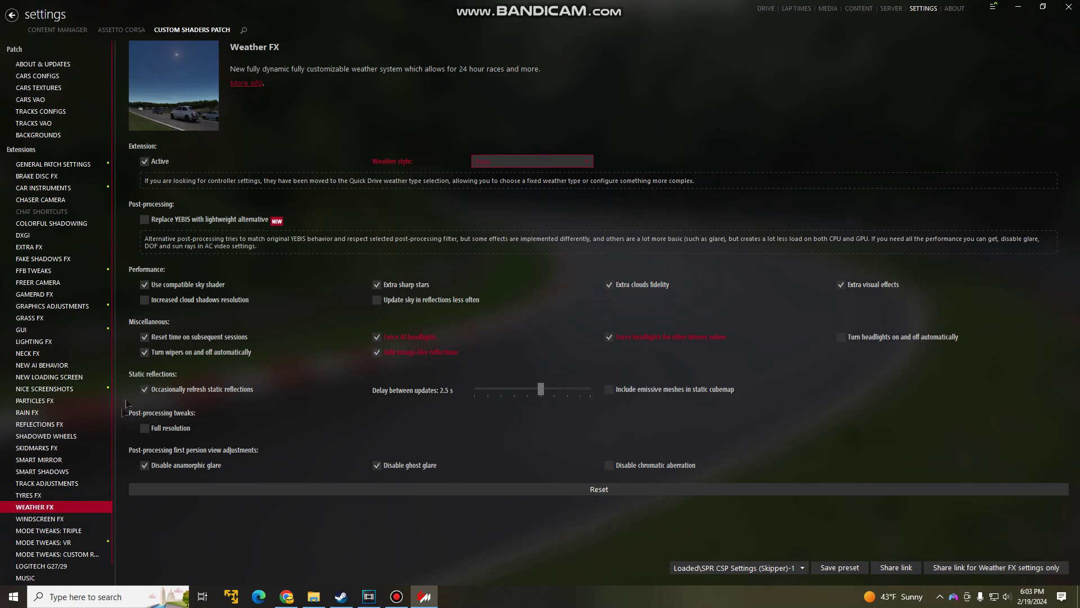
- Examine the Reflections FX settings of Custom Shaders Patch and switch to the Content Manager settings category
left_click(54, 426)
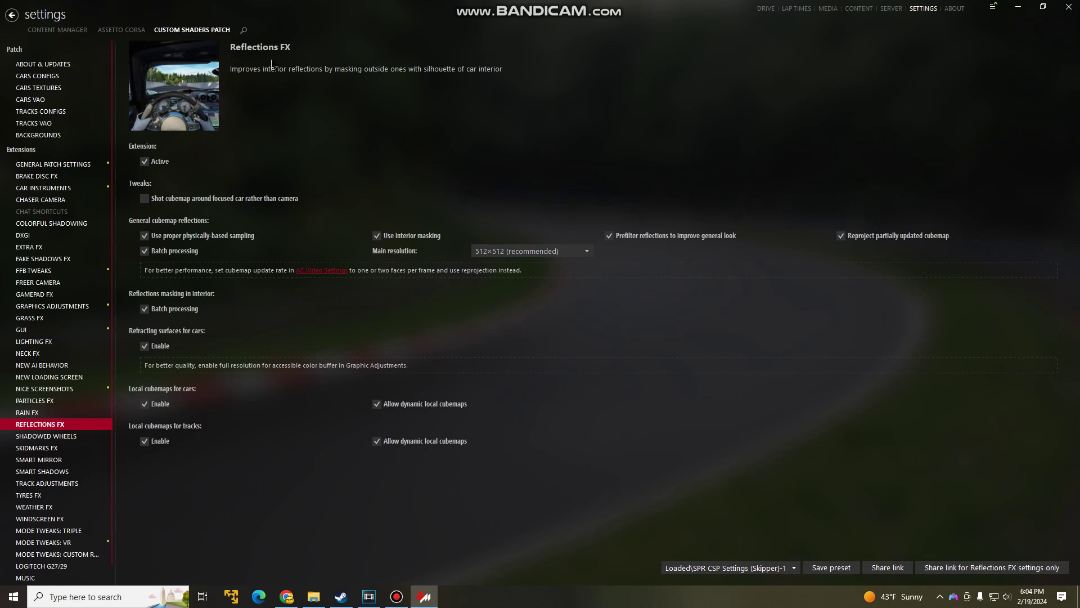
left_click(80, 31)
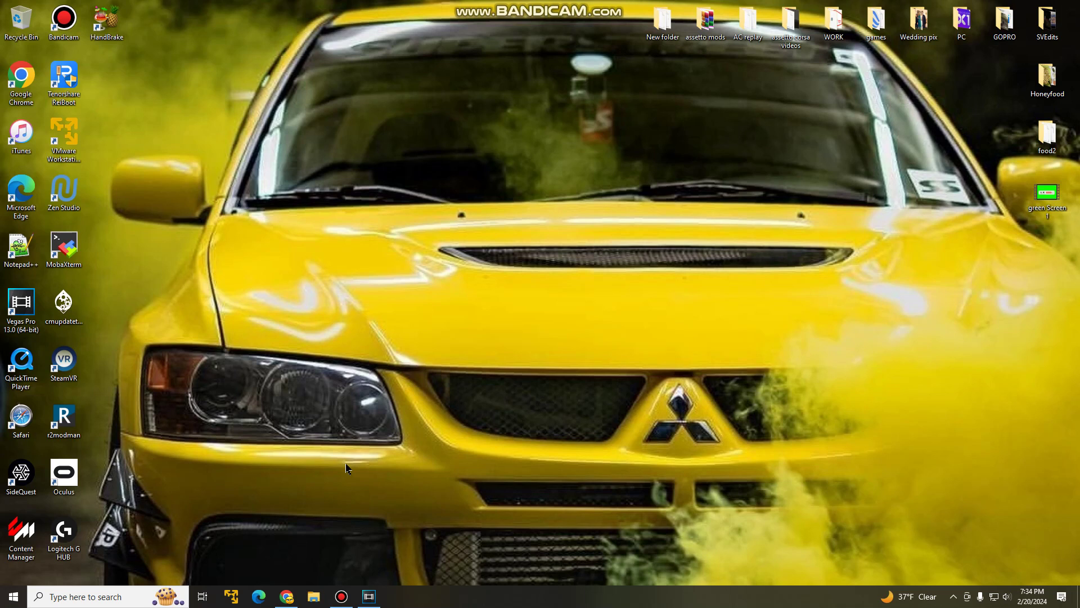
- Switch to Chrome, find 0.2.3 on the Patreon posts page, start downloading lights-patch-v0.2.3-preview1-full.zip and cancel that download
left_click(286, 595)
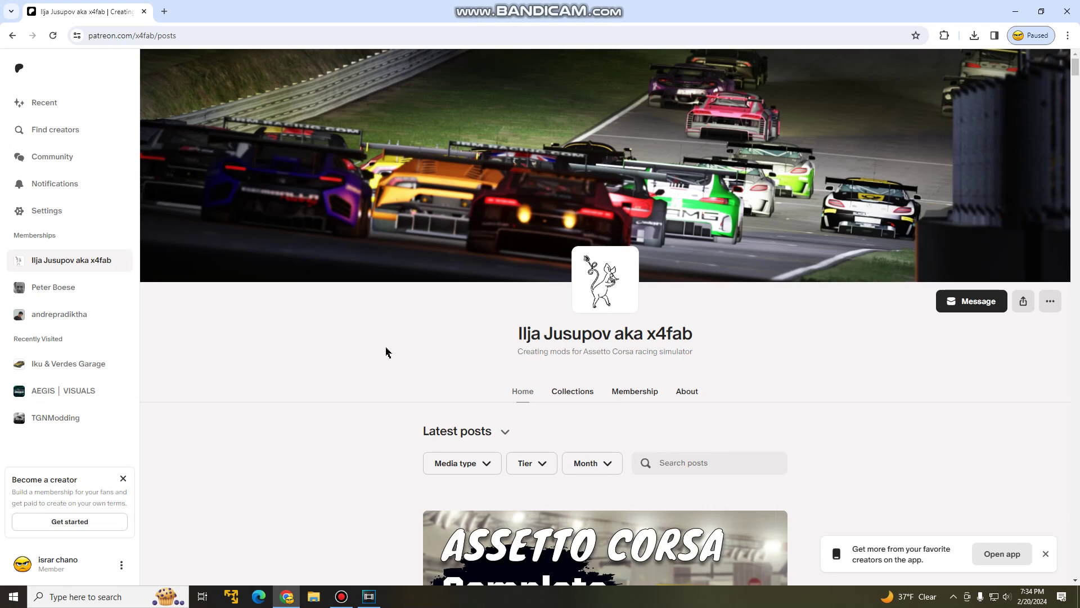
key("ctrl+f")
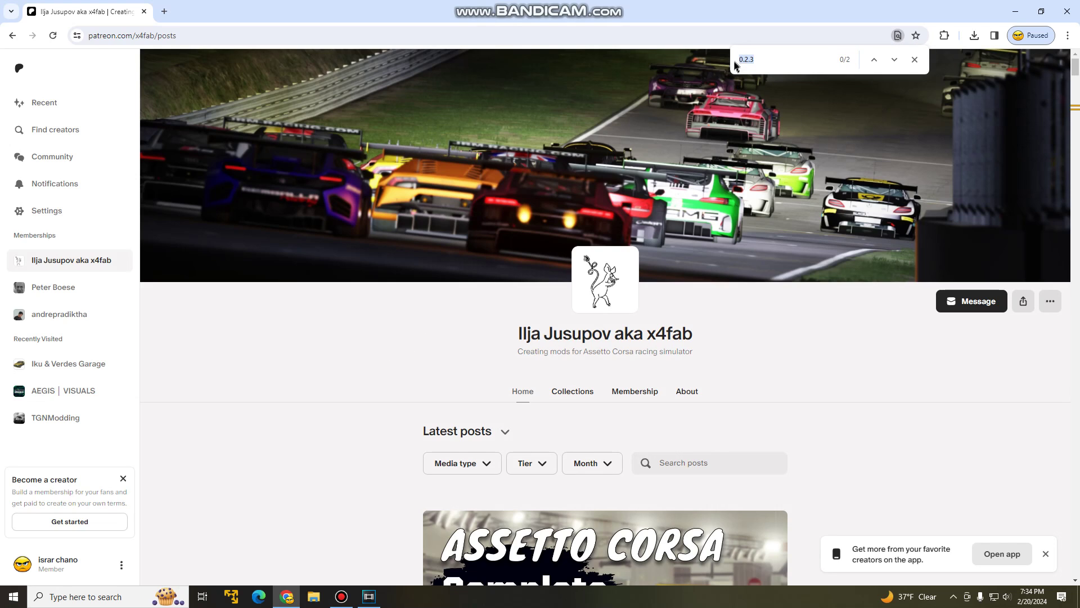
left_click(739, 58)
key("Return")
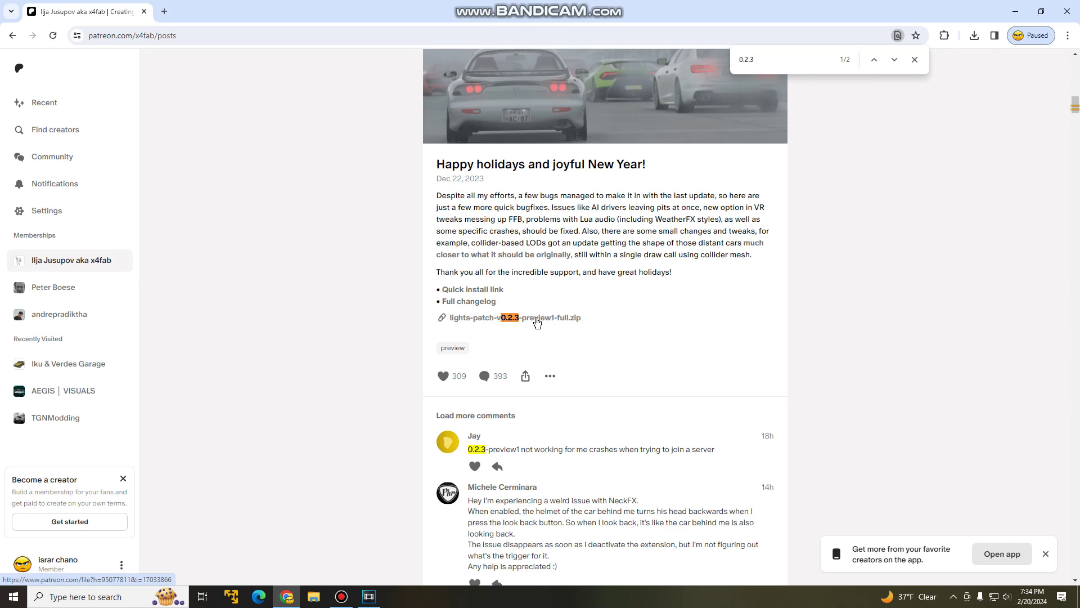
left_click(538, 321)
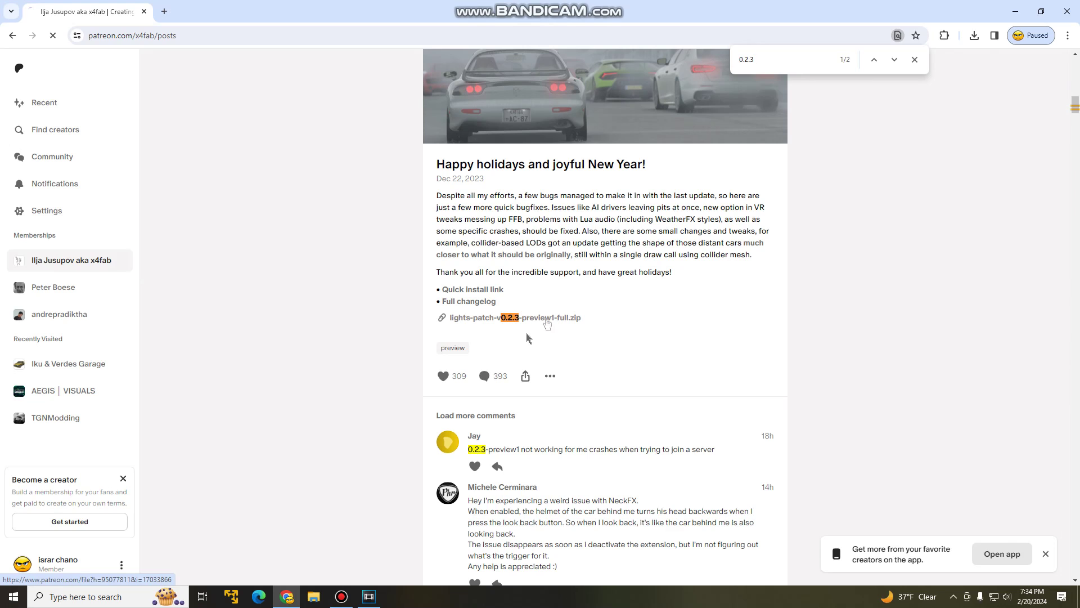
left_click(979, 36)
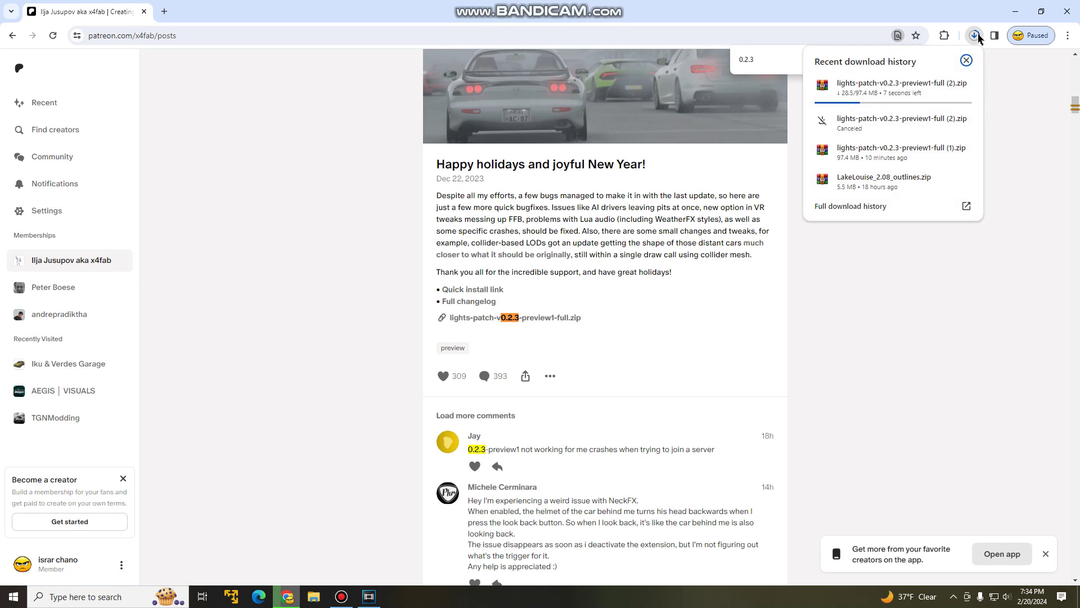
left_click(964, 85)
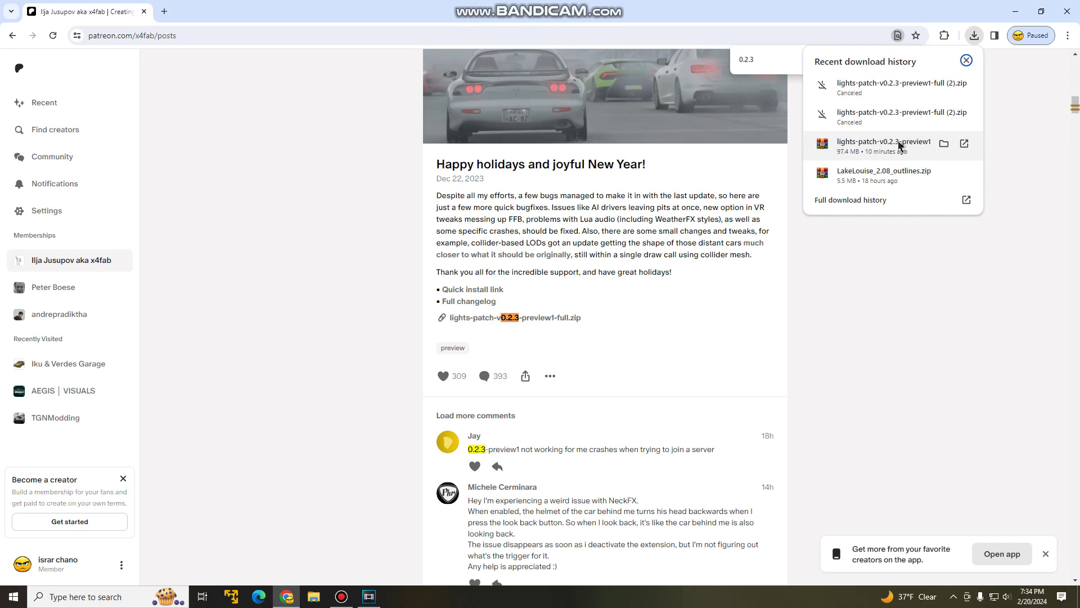
- Show the already downloaded lights-patch-v0.2.3-preview1-full (1).zip in its folder, add it to Content Manager and close the folder window
left_click(944, 143)
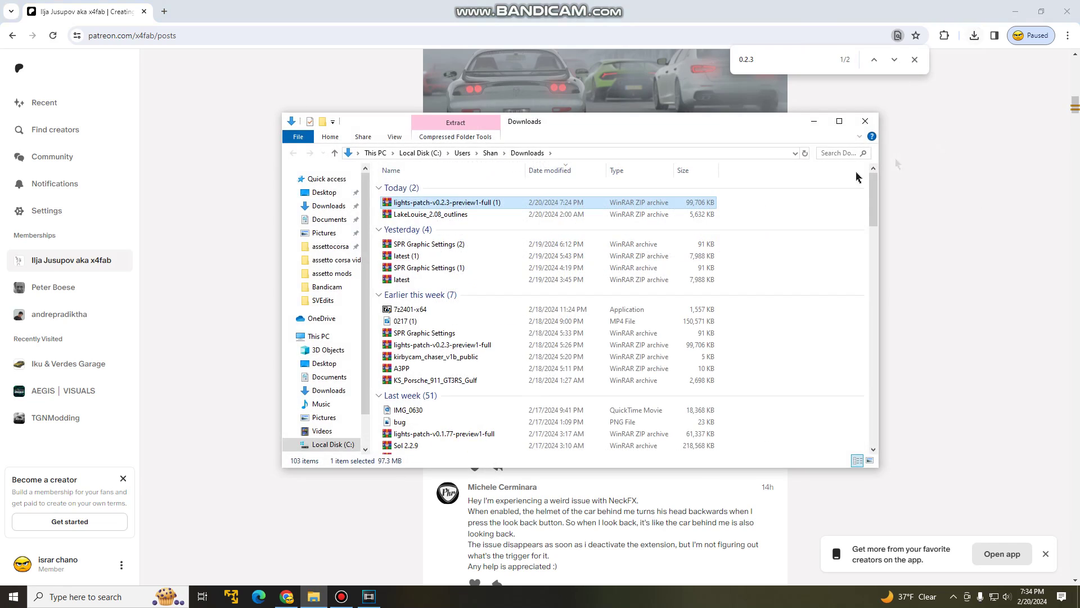
left_click(1016, 11)
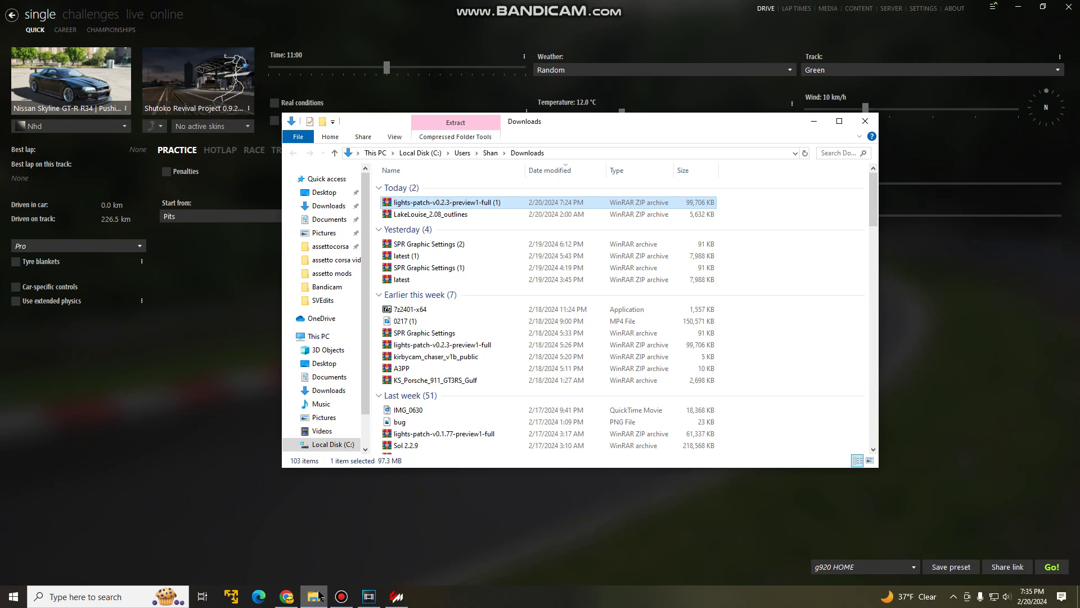
left_click(313, 596)
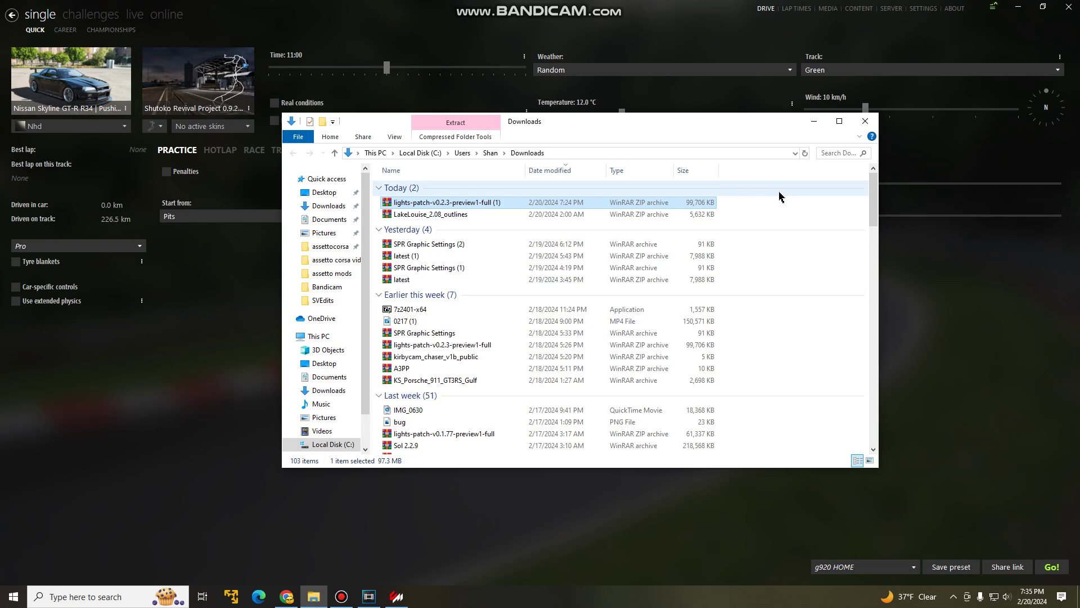
left_click(869, 124)
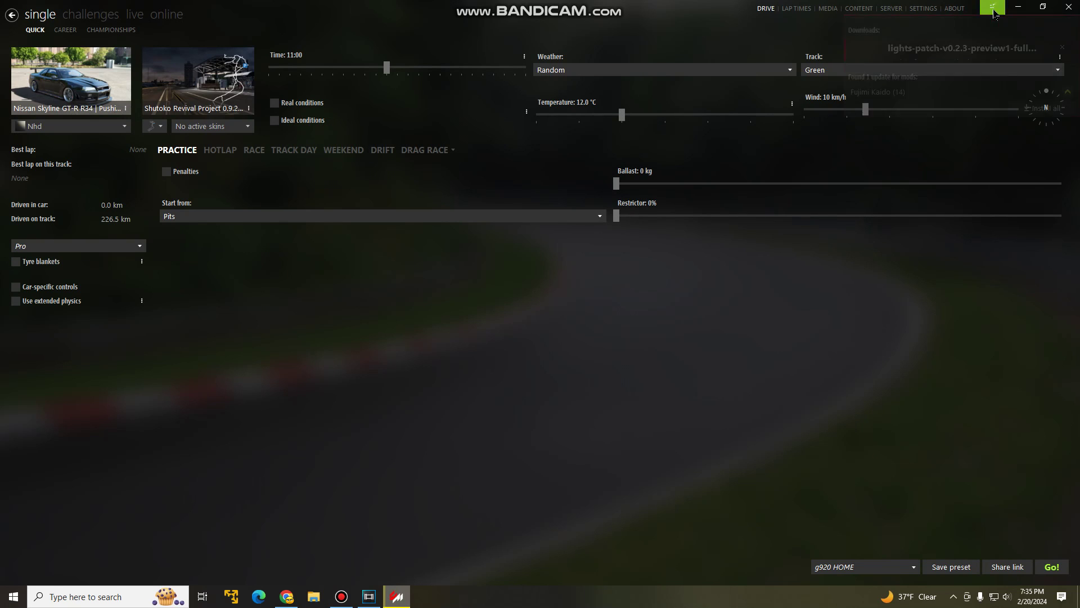
- Install the added lights-patch archive over the existing files and check the active version on Custom Shaders Patch's About & Updates page
left_click(994, 14)
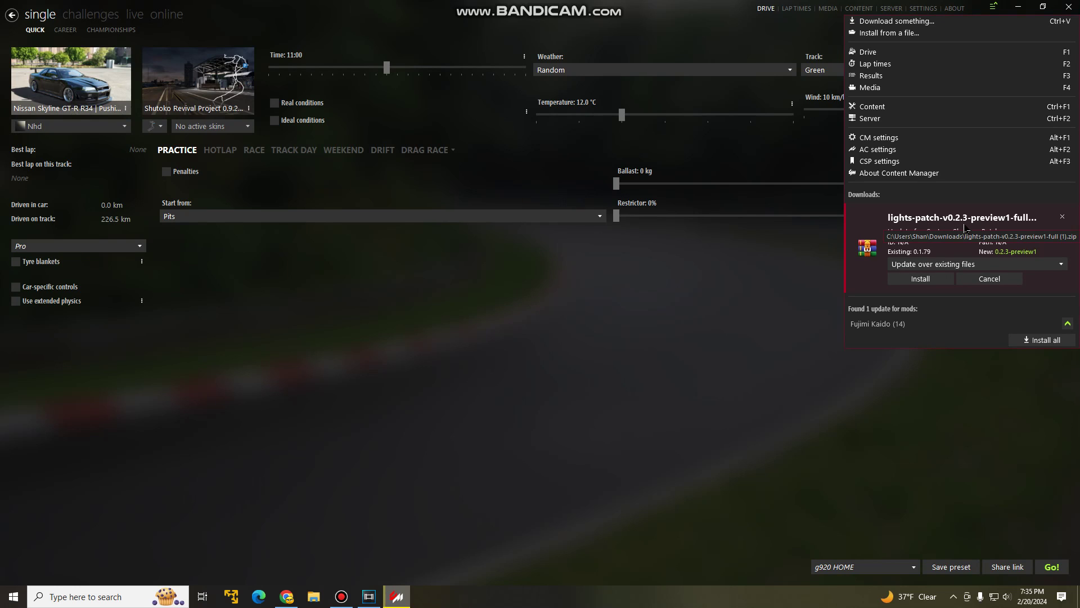
left_click(921, 279)
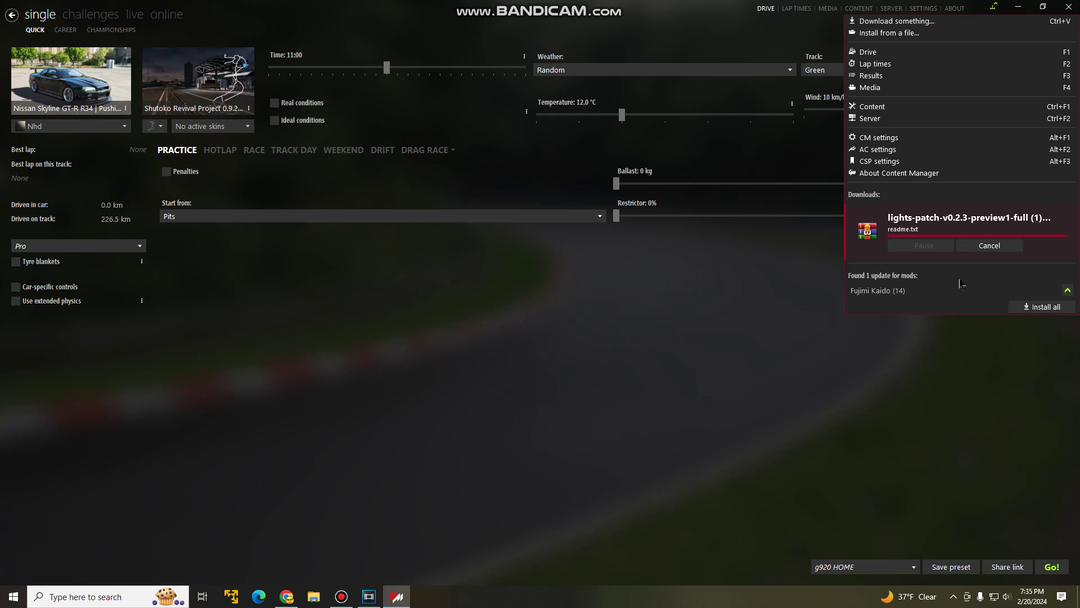
left_click(790, 281)
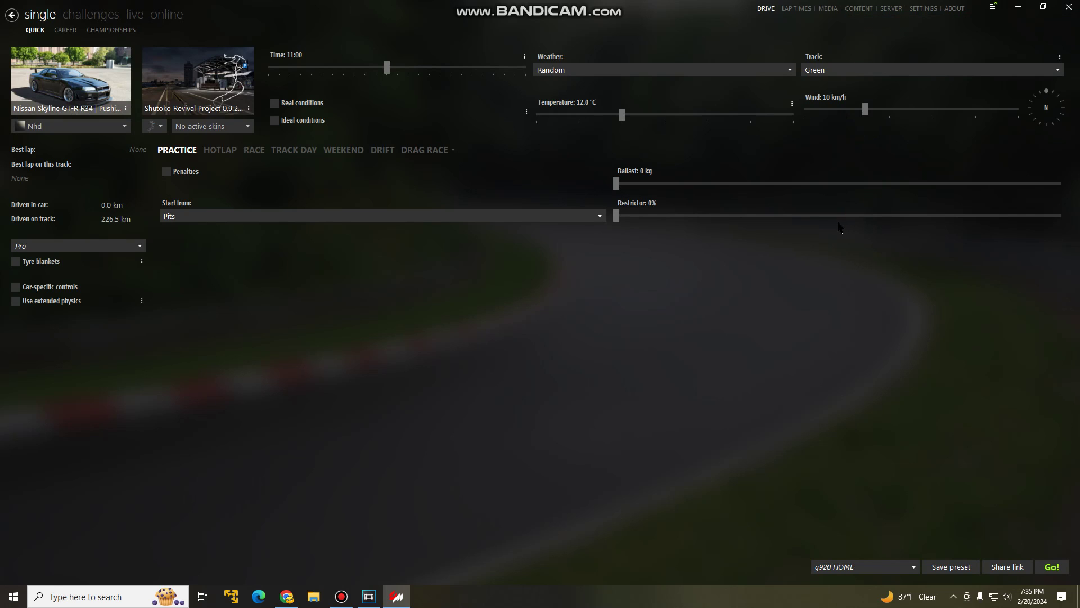
left_click(923, 8)
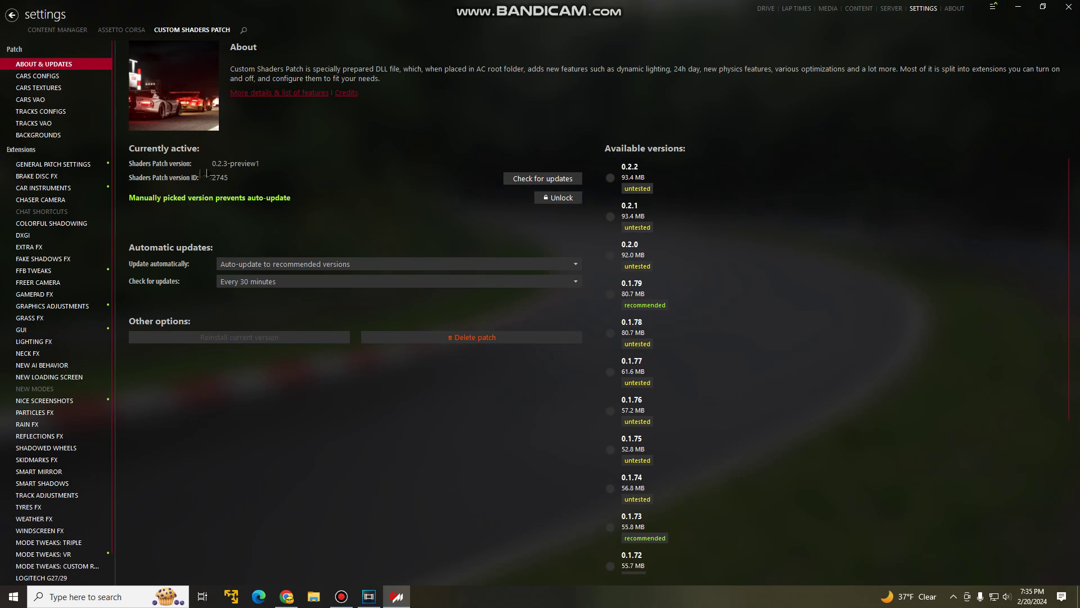
left_click_drag(262, 166, 207, 166)
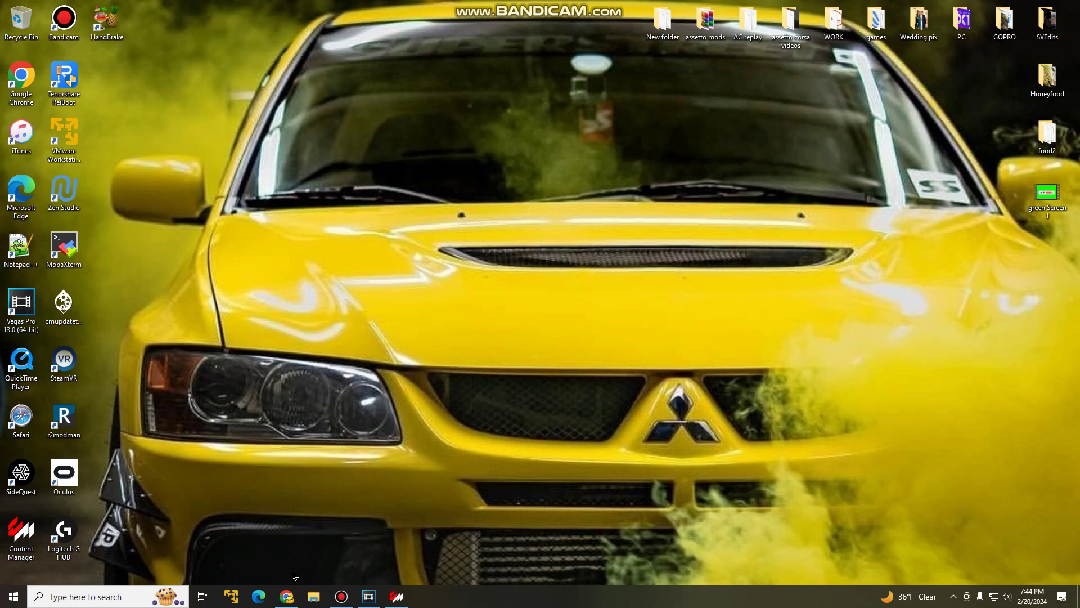
- Switch to Chrome, download the SPR Graphic Settings archive from RaceDepartment, show it in Downloads and minimize the browser
left_click(286, 597)
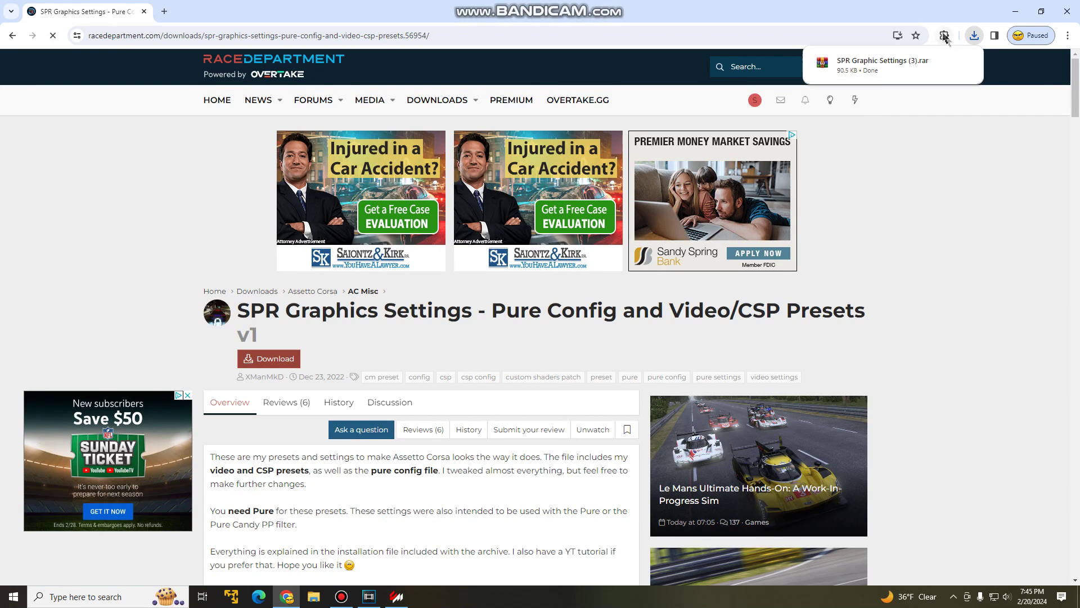
left_click(943, 64)
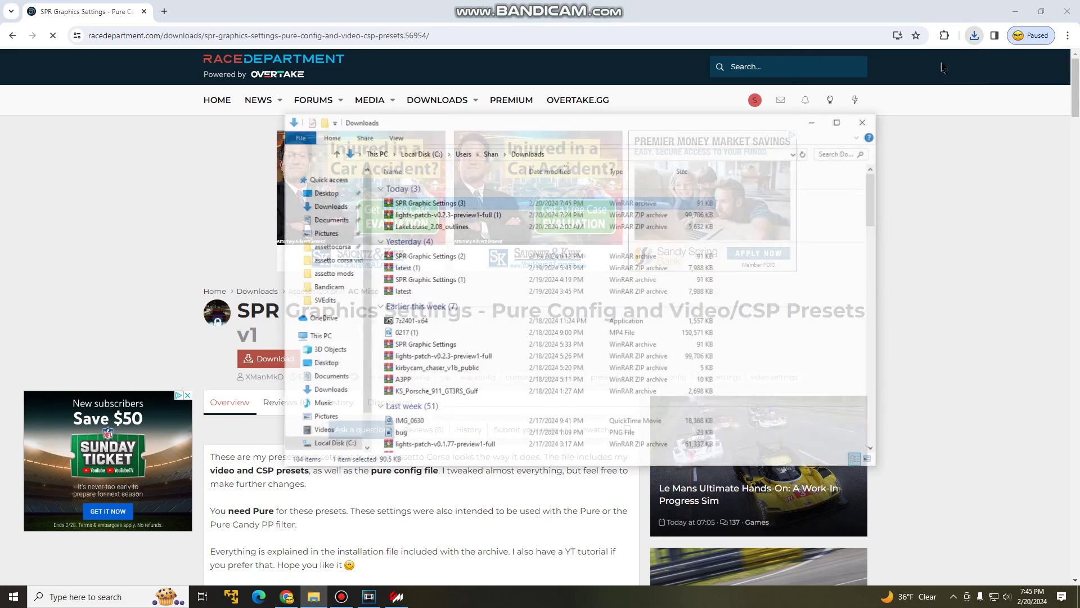
left_click(1015, 14)
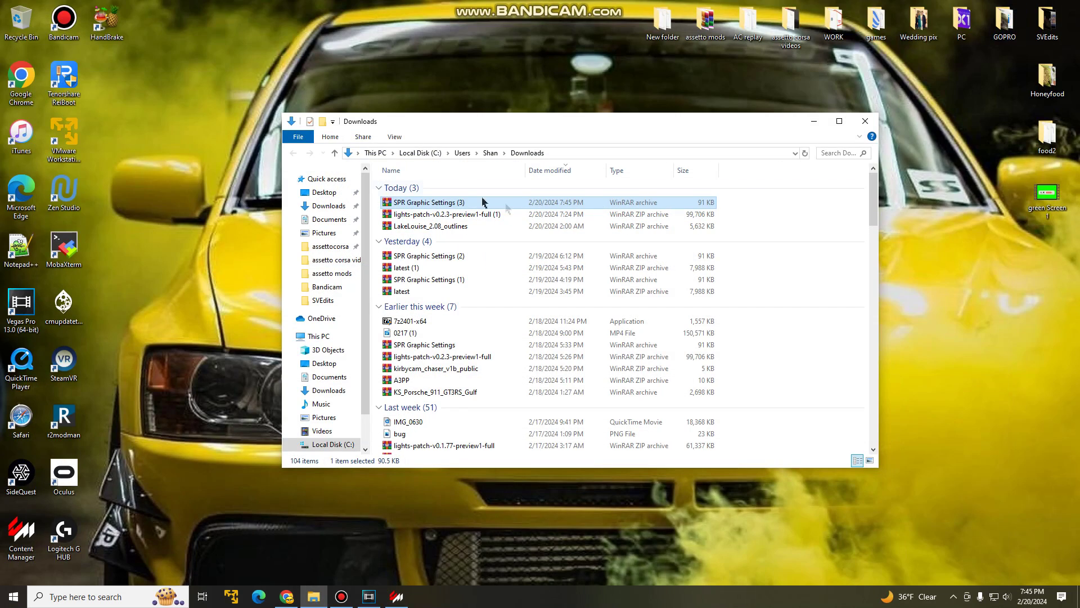
- Open the SPR Graphic Settings (3) archive in WinRAR, dismiss the startup window and enter its Mods folder
double_click(451, 204)
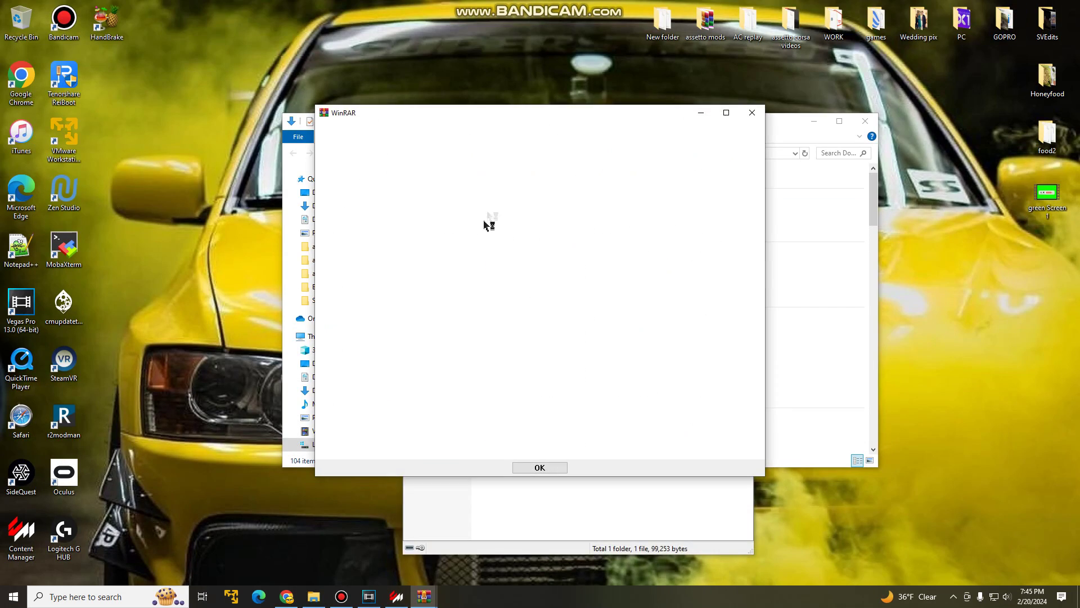
left_click(750, 113)
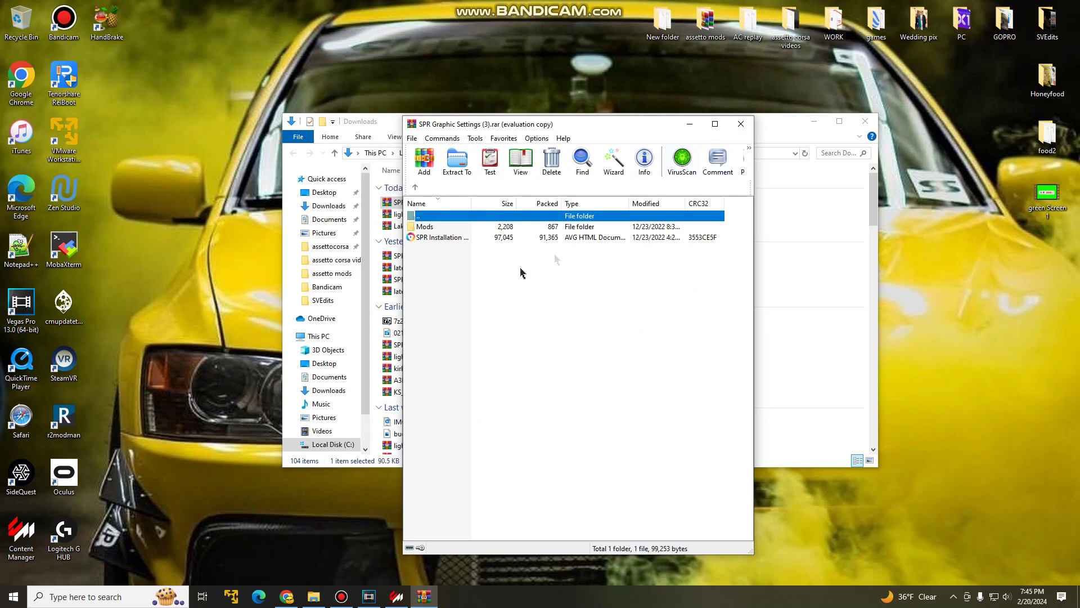
right_click(437, 227)
double_click(436, 228)
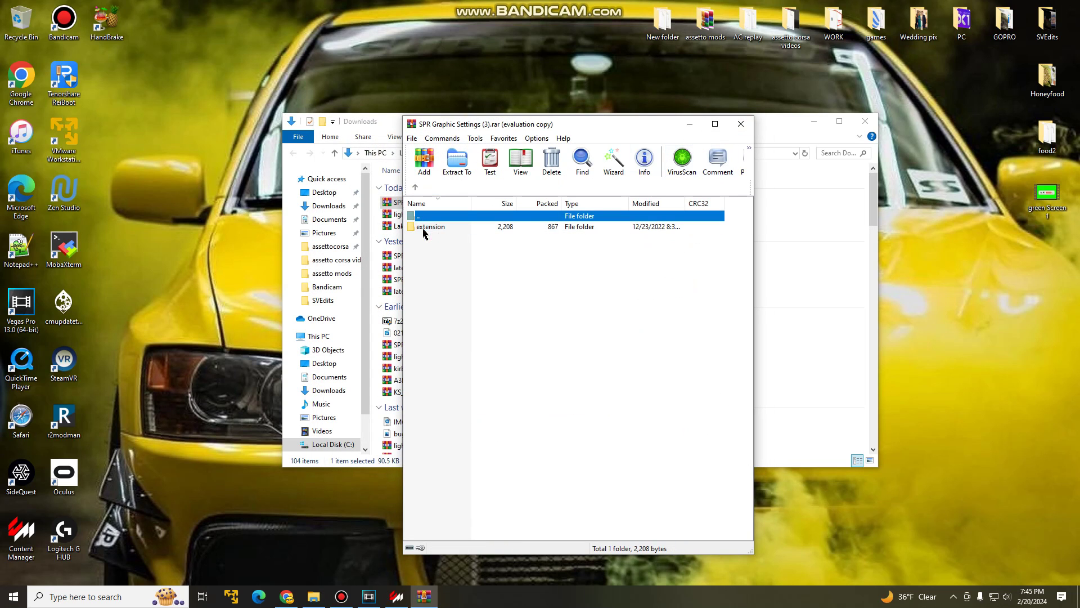
right_click(439, 228)
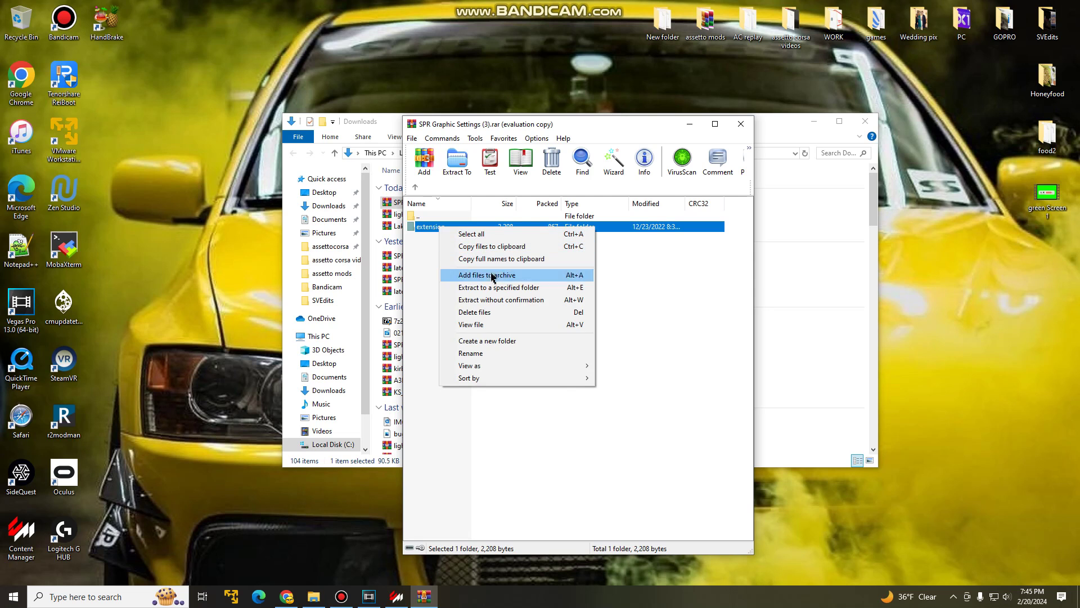
left_click(537, 289)
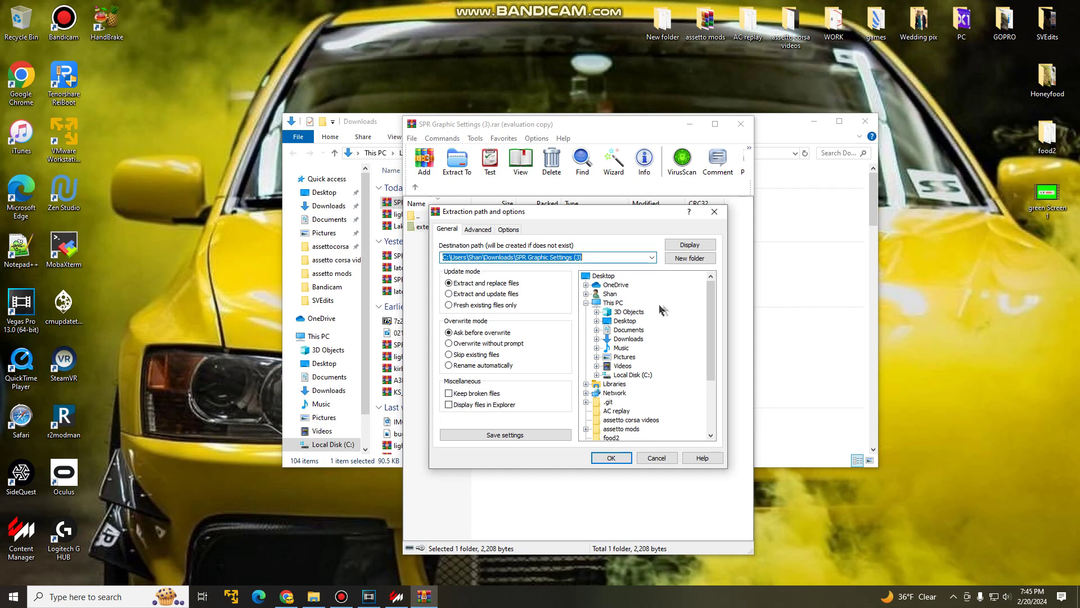
scroll(622, 329, "down", 1)
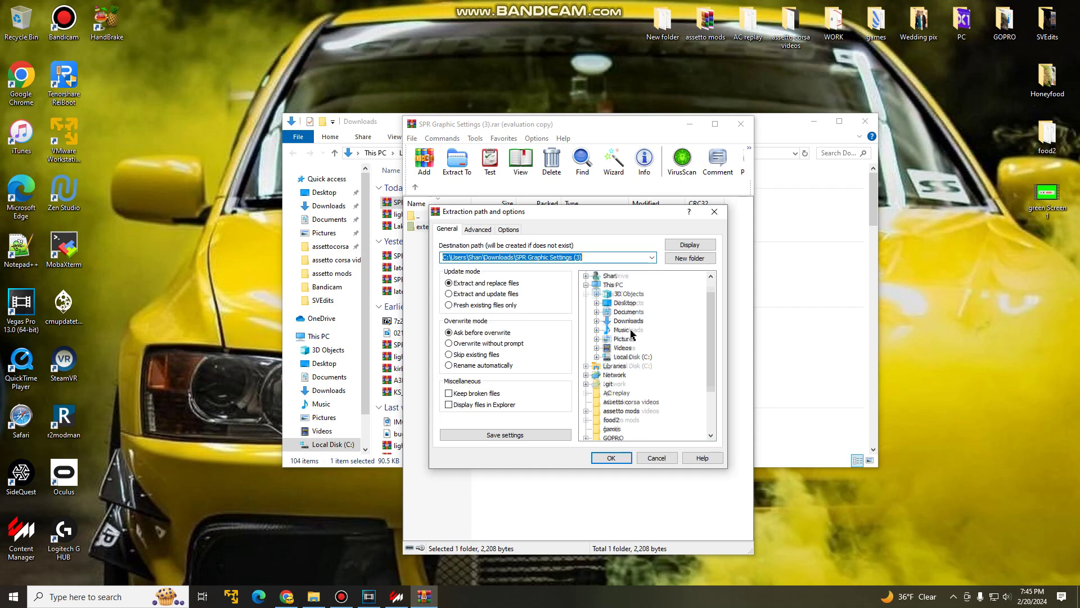
left_click(608, 368)
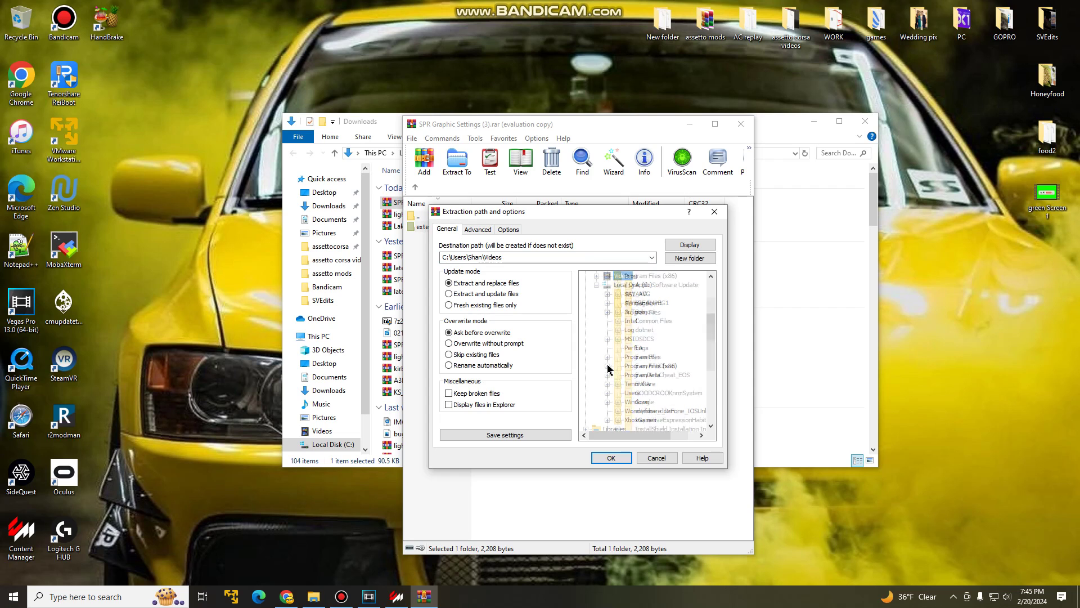
scroll(641, 354, "down", 10)
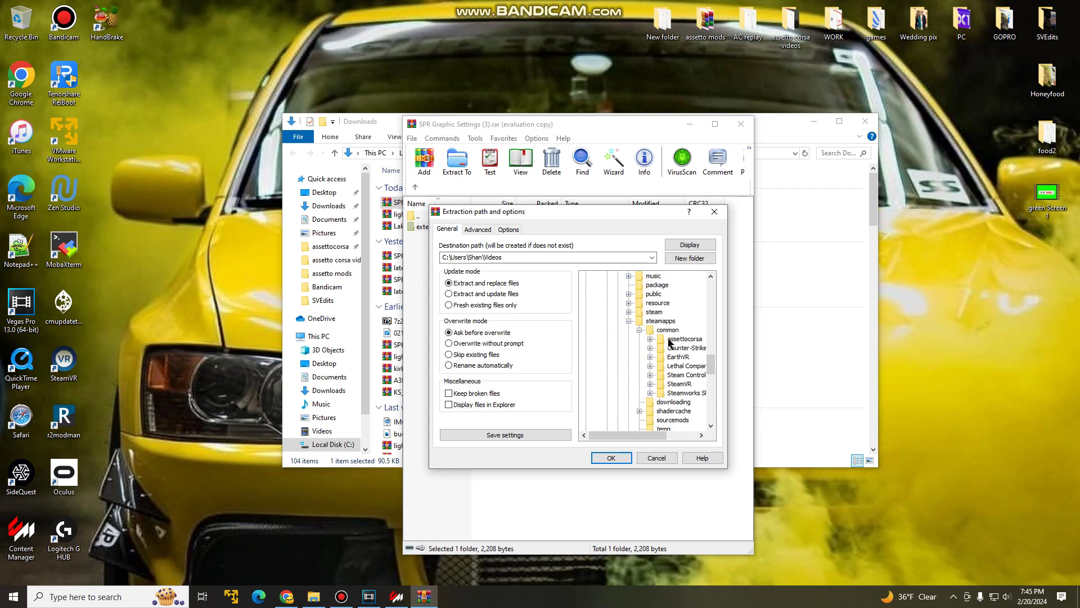
key("Escape")
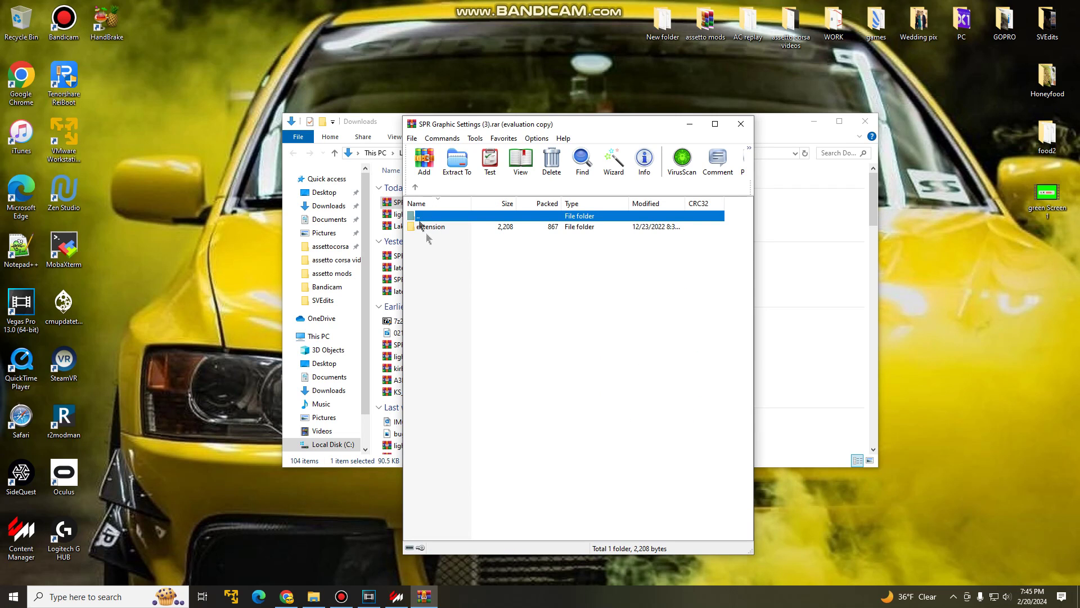
- Open the SPR Installation Guide from the archive, apply and save the SPR CSP Settings preset from its first link, and return to the guide
left_click(415, 187)
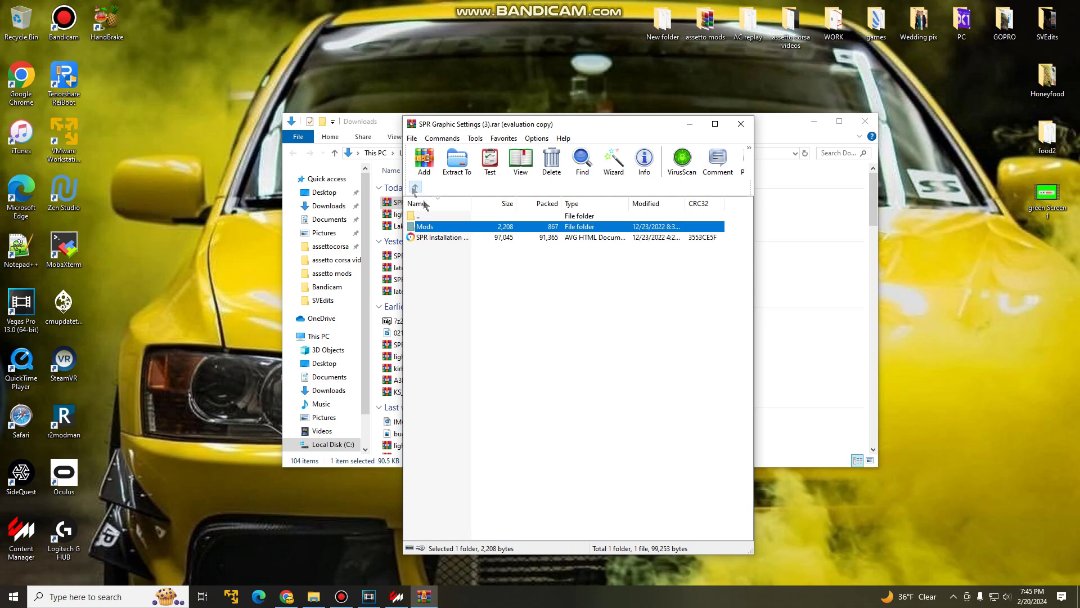
double_click(451, 241)
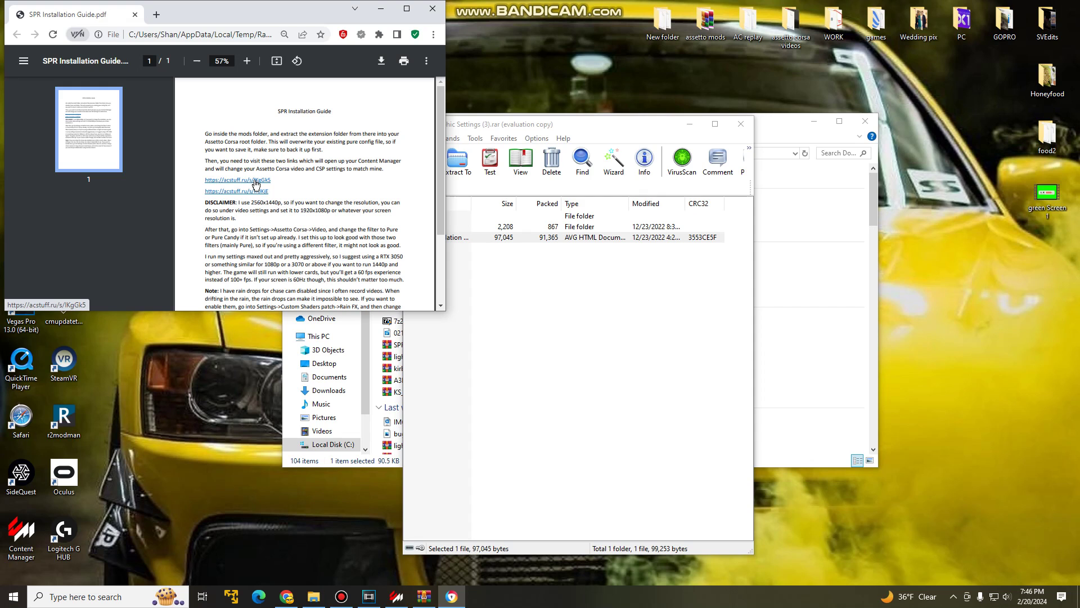
left_click(254, 181)
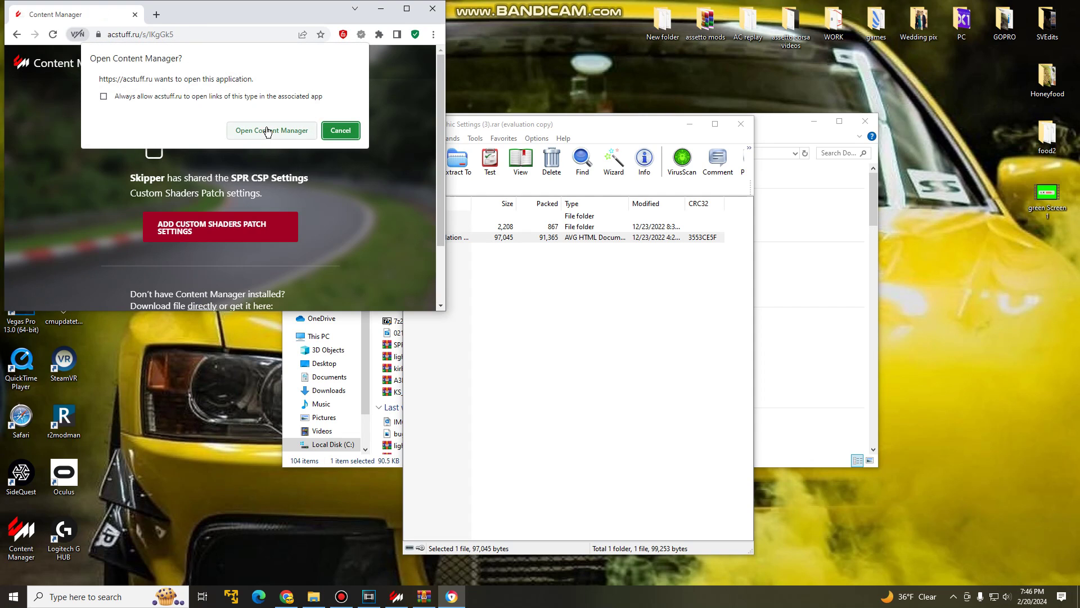
left_click(270, 130)
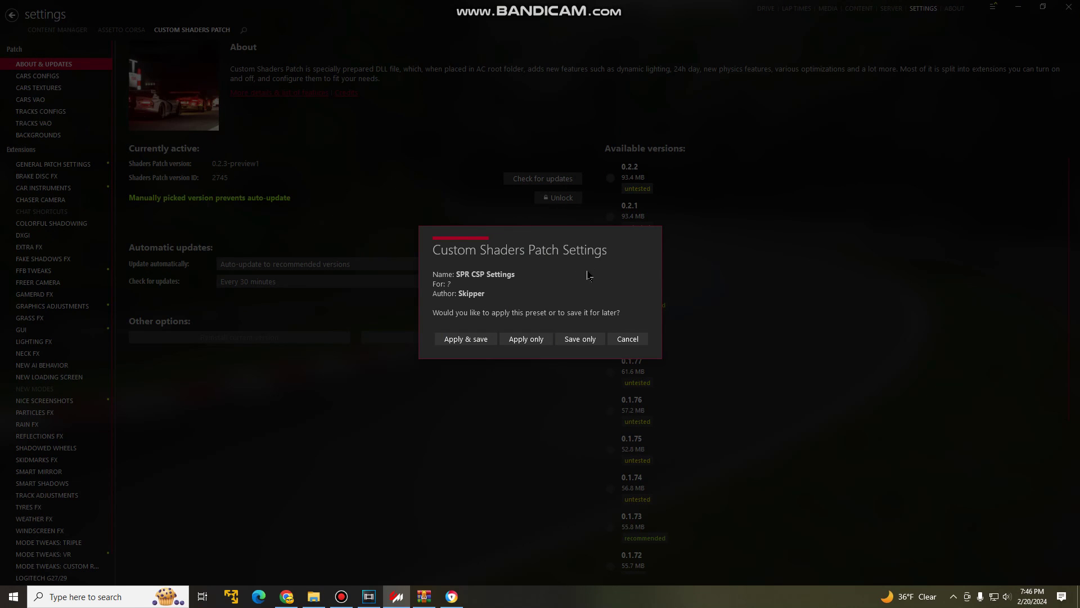
left_click(466, 339)
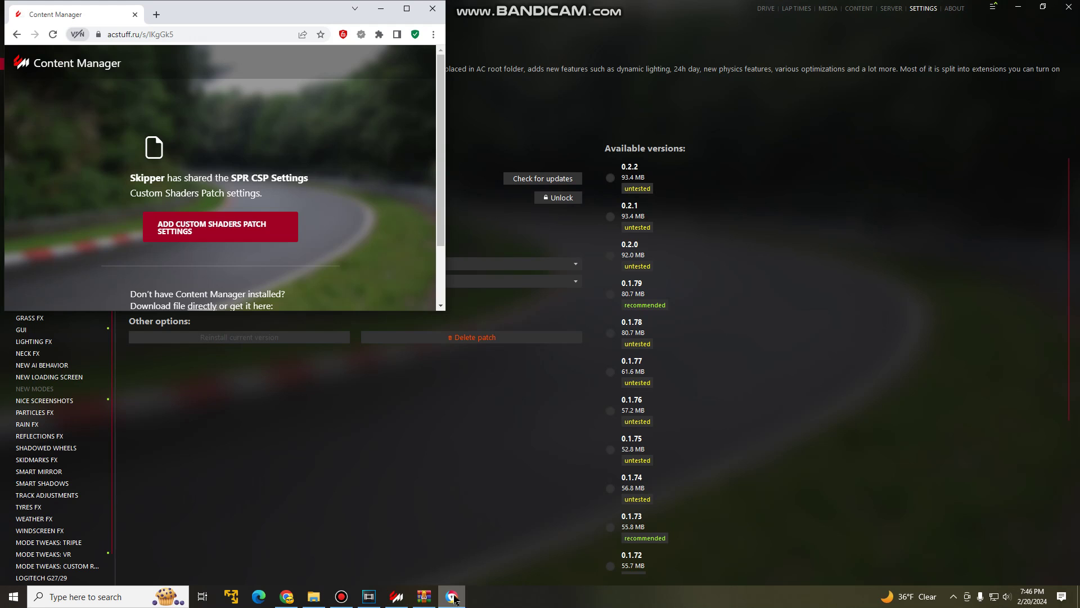
left_click(17, 35)
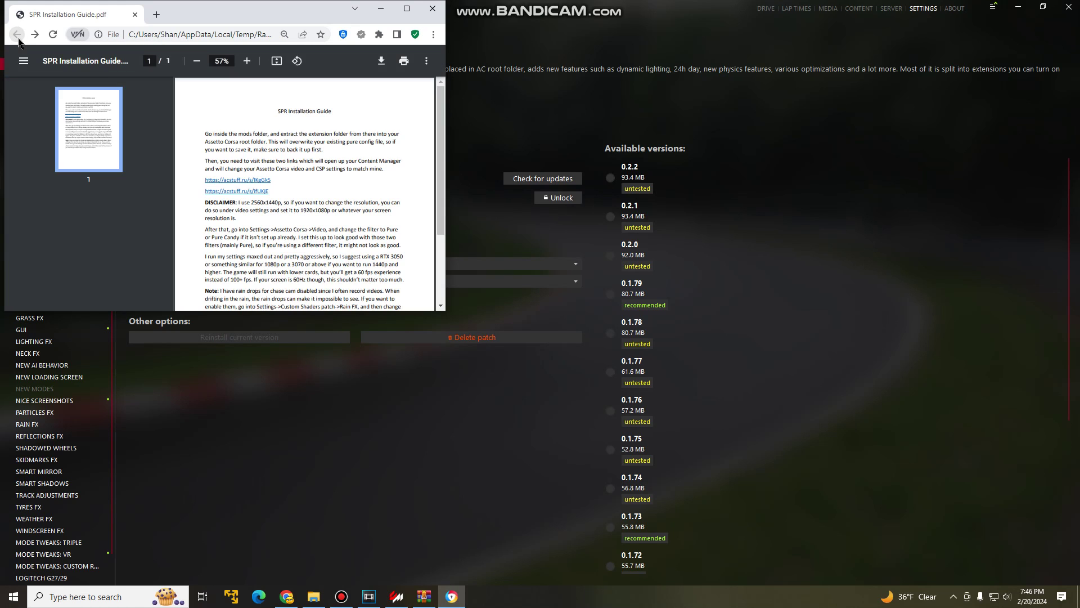
- Add the SPR Video Settings preset to Content Manager from the guide's second link and open the Assetto Corsa video settings
left_click(243, 192)
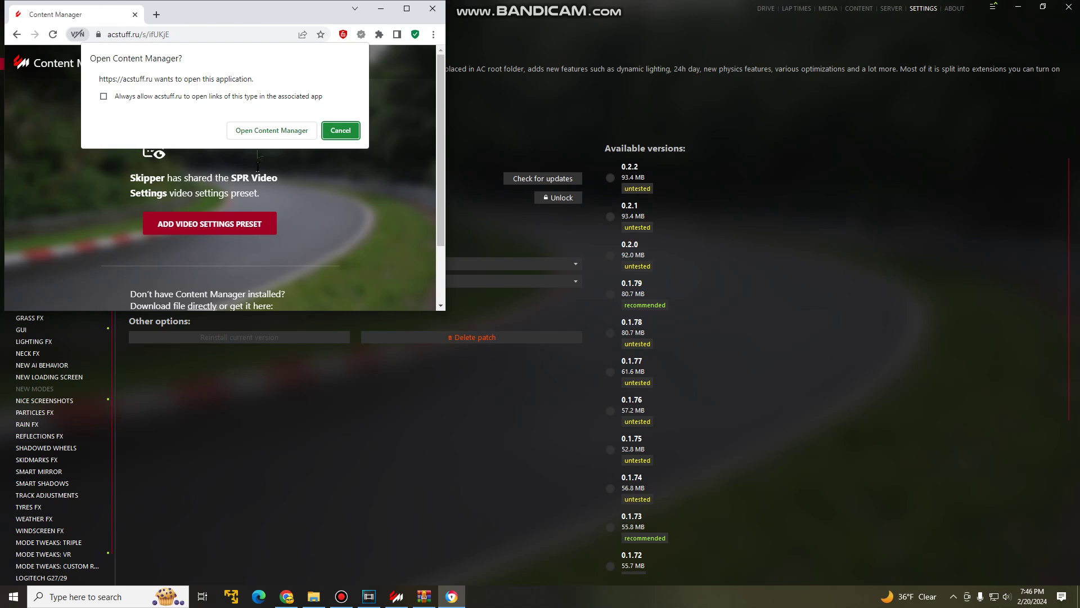
left_click(275, 129)
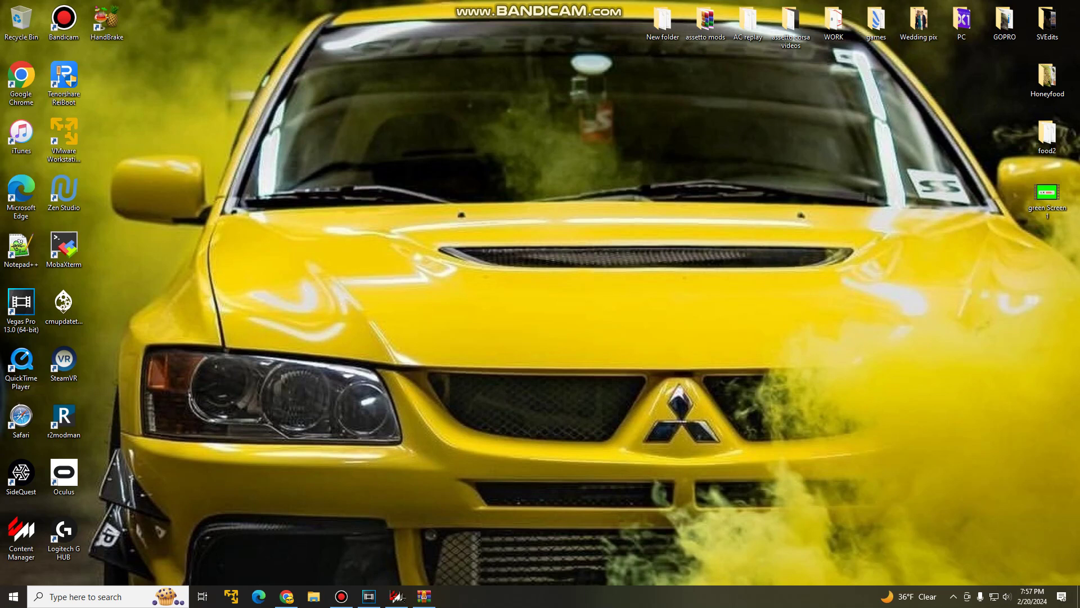
left_click(400, 596)
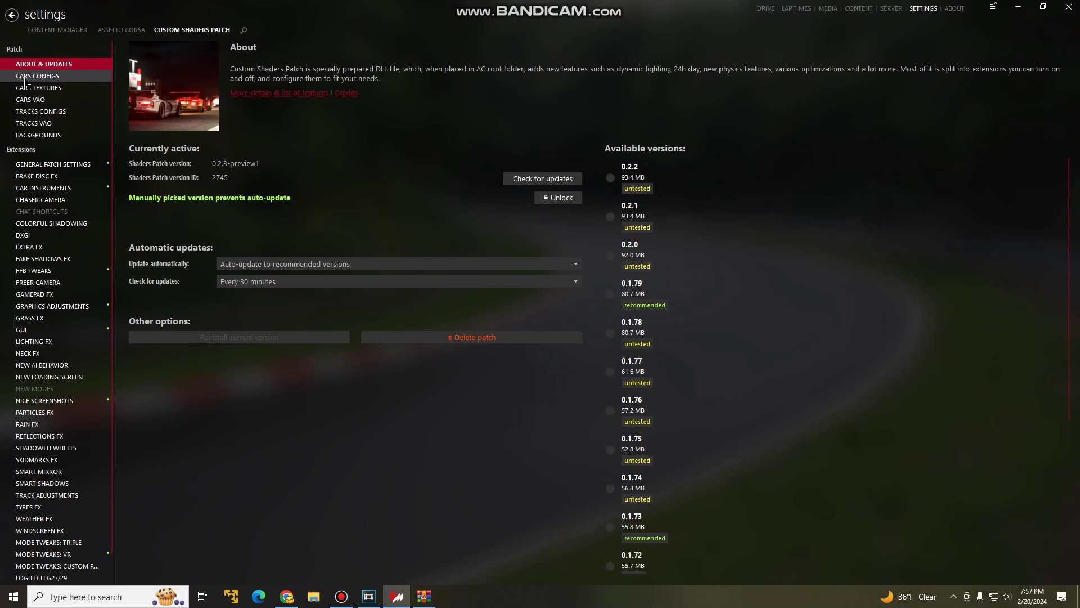
left_click(108, 30)
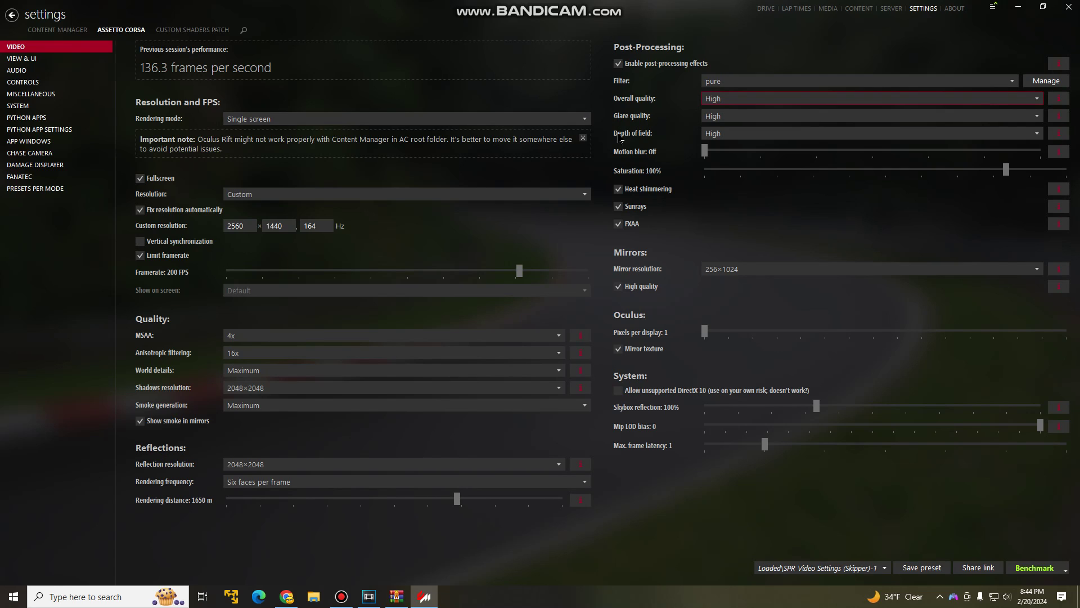
- Examine the available Overall quality levels for post-processing, keeping High selected
left_click(749, 101)
left_click(749, 101)
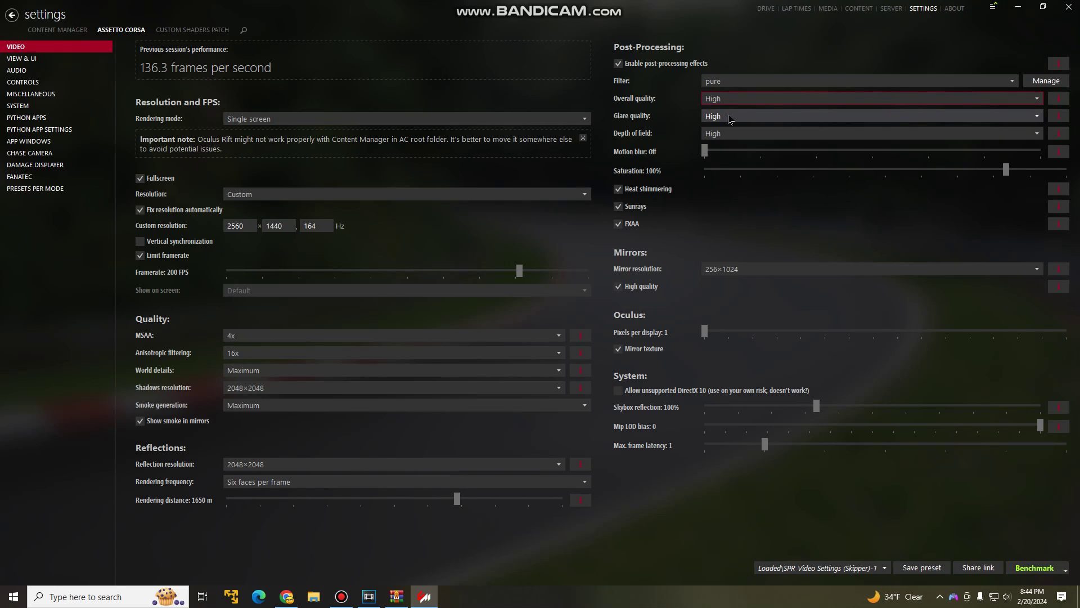
left_click(750, 101)
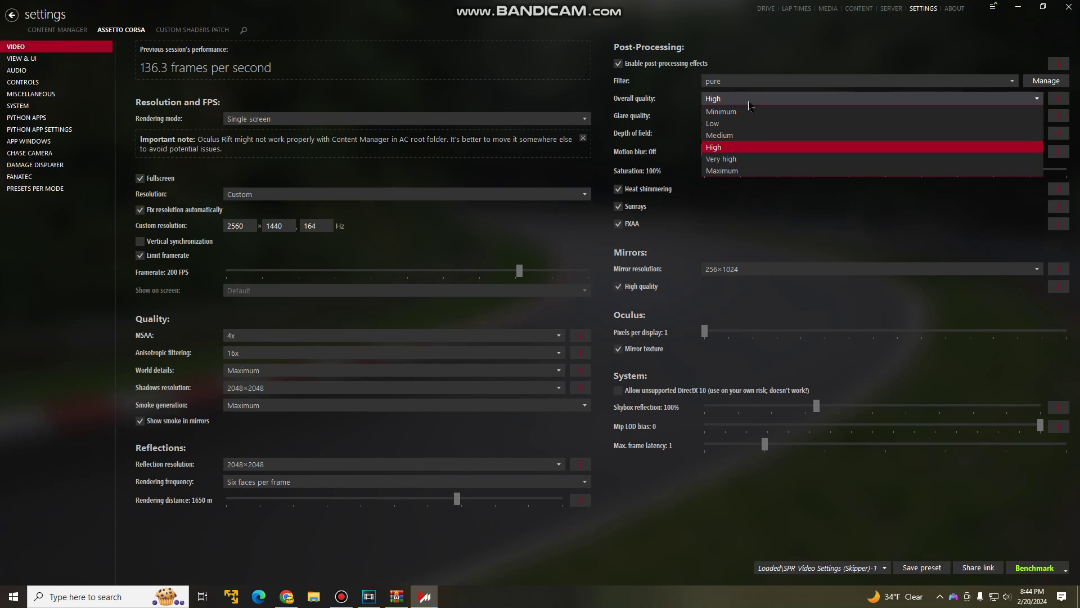
left_click(739, 148)
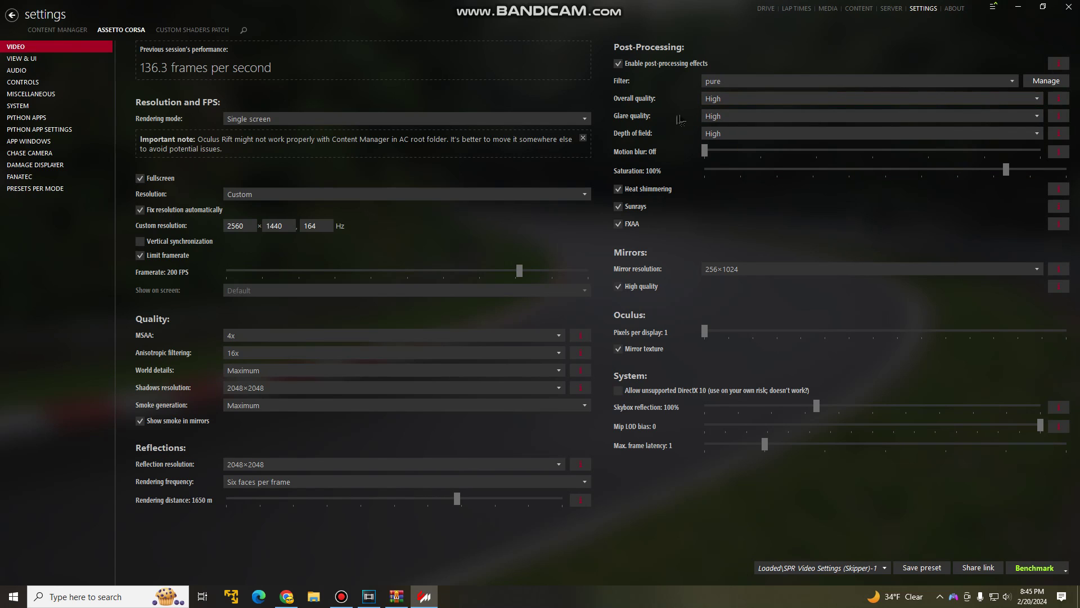
left_click(714, 100)
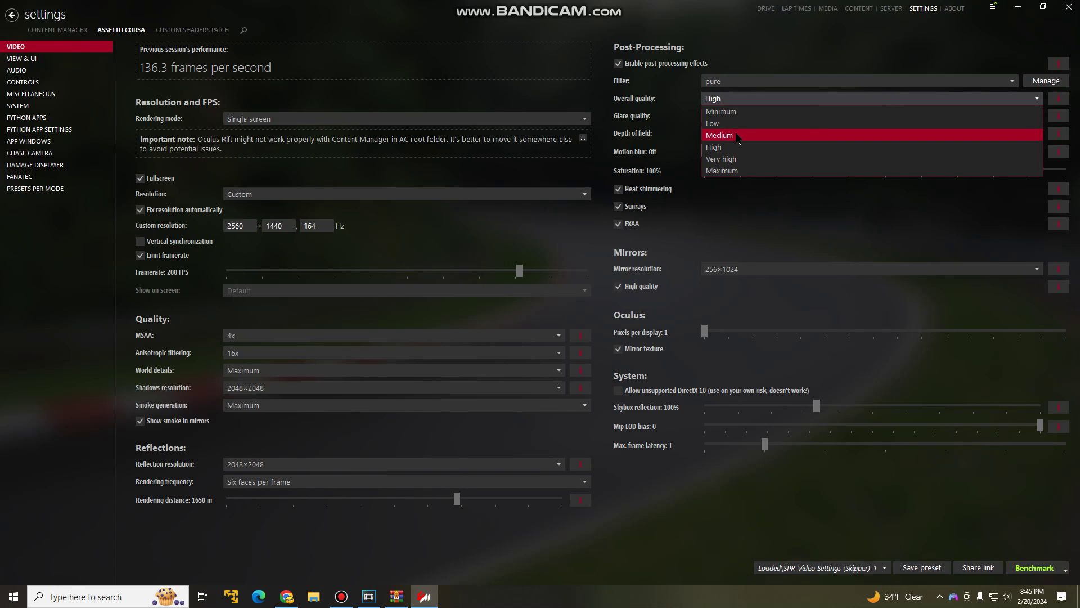
left_click(676, 134)
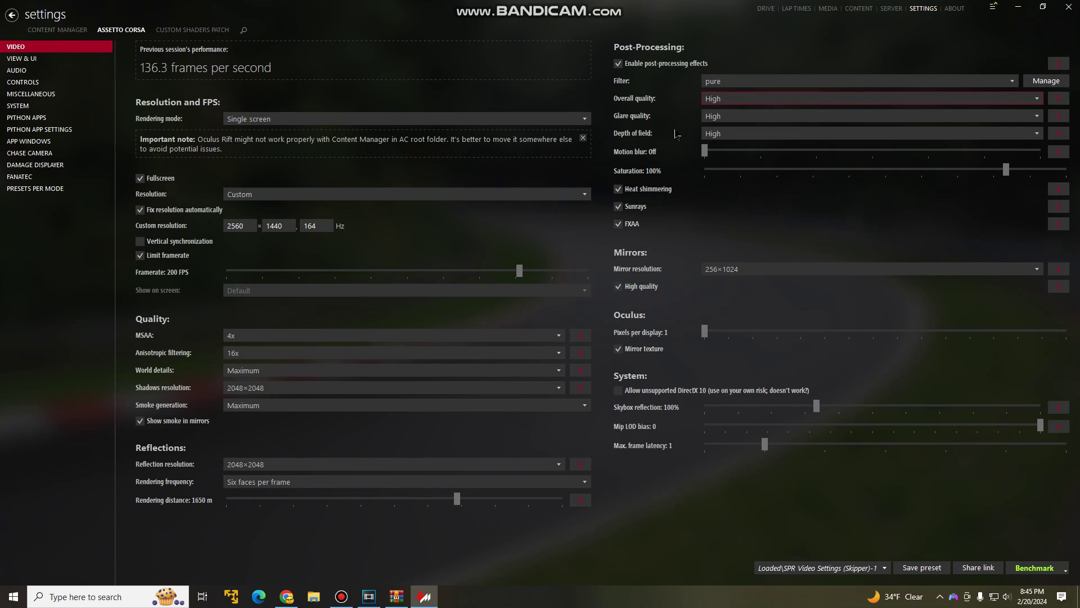
left_click(722, 101)
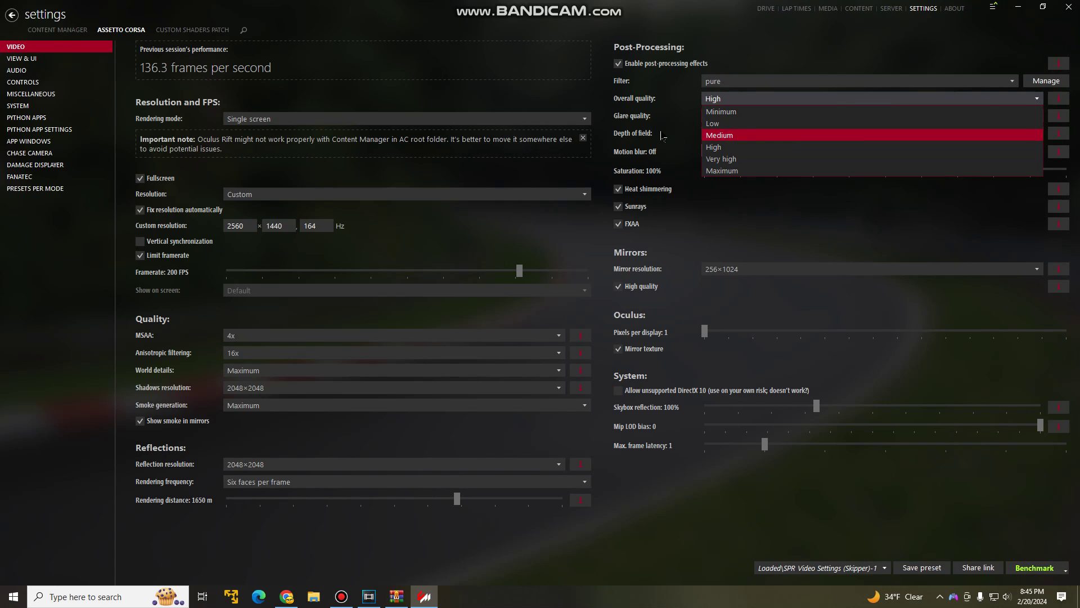
left_click(662, 133)
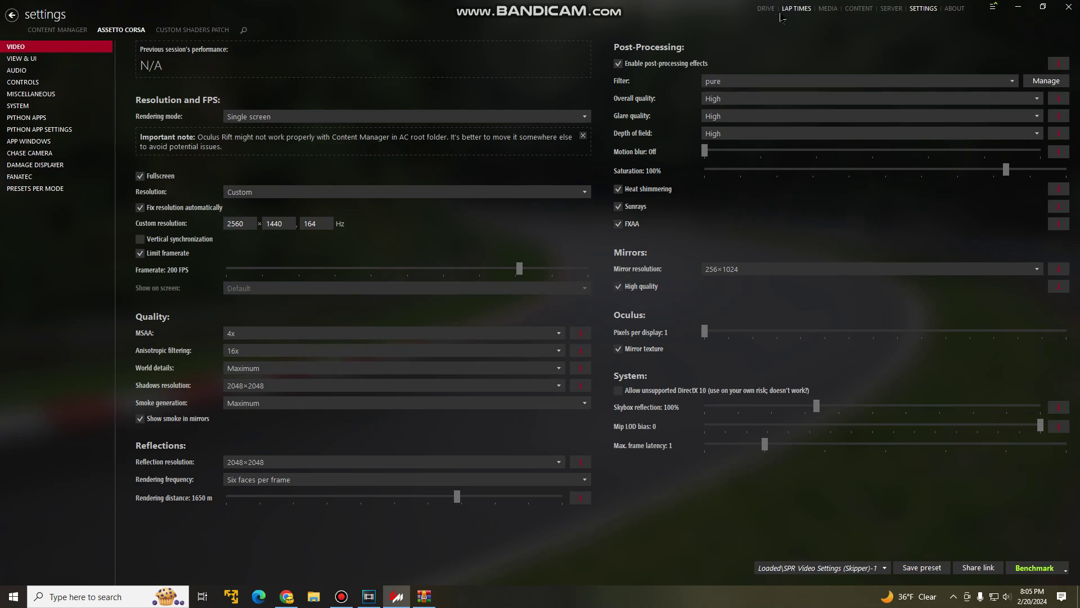
- Open the quick drive setup, check the weather options and start the practice session with Pure weather
left_click(766, 9)
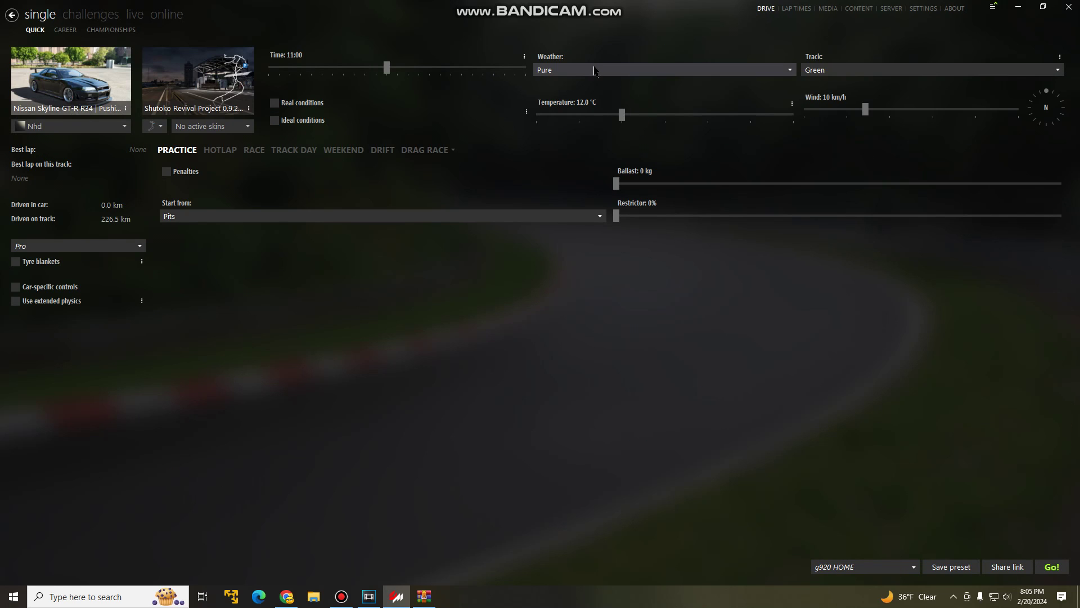
left_click(595, 69)
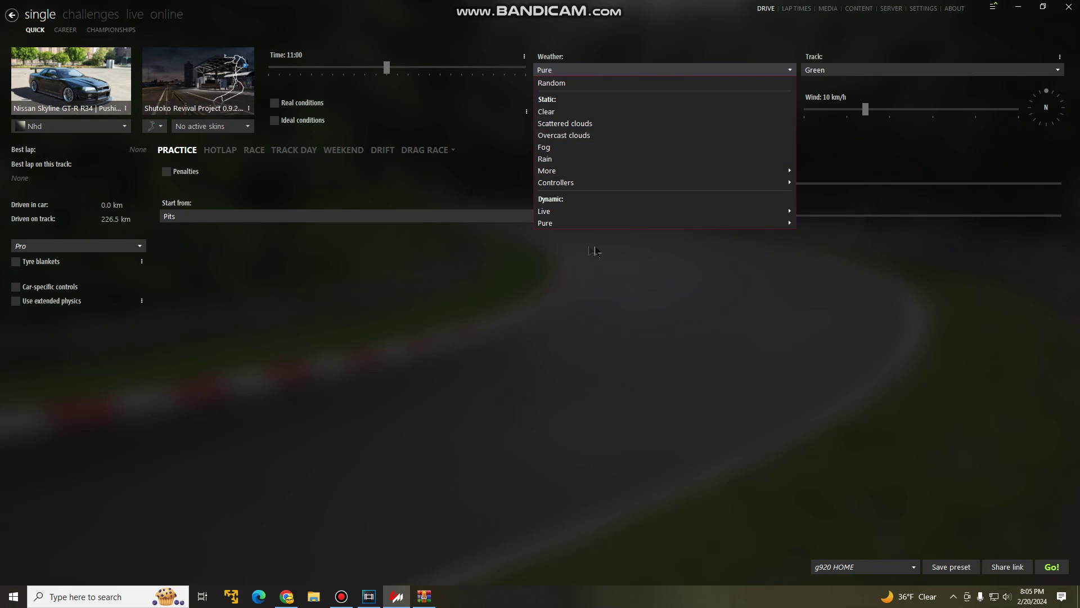
left_click(564, 253)
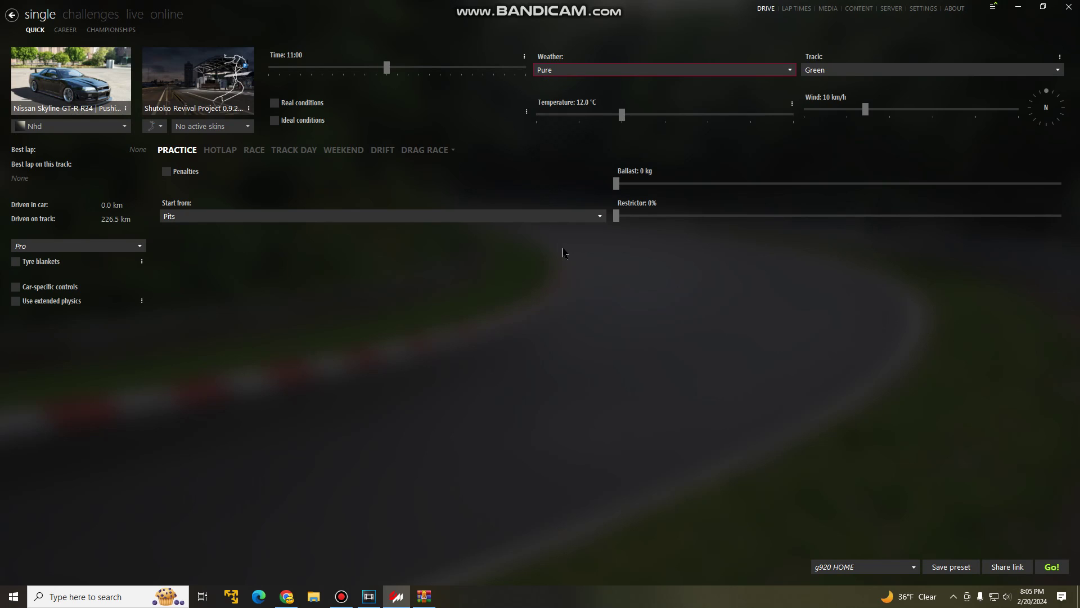
left_click(1050, 566)
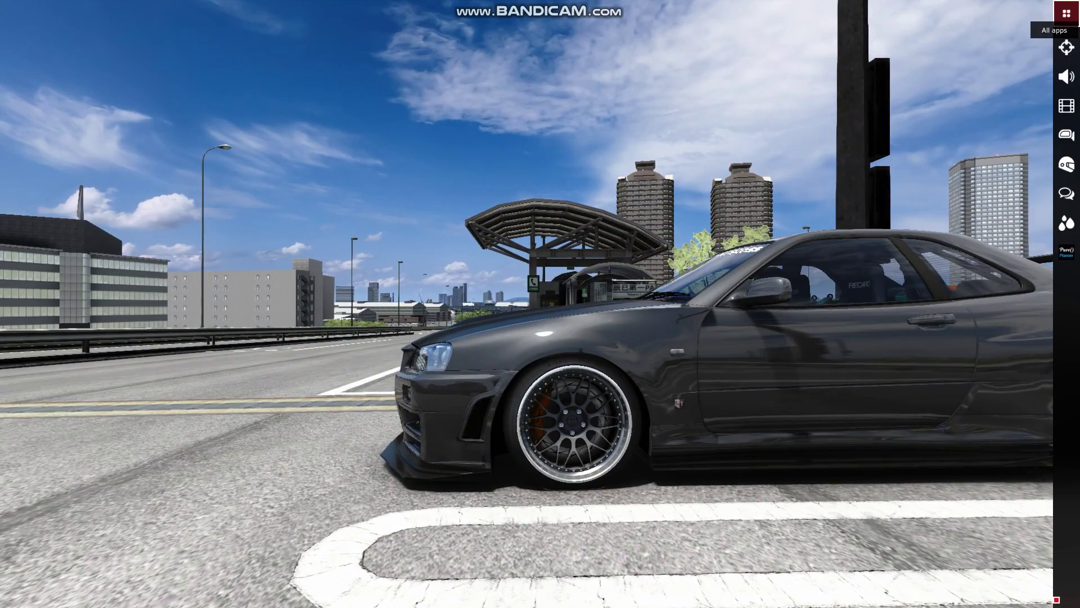
- Open the in-game Pure Config app, review its main page and checklist, and close it
left_click(1066, 13)
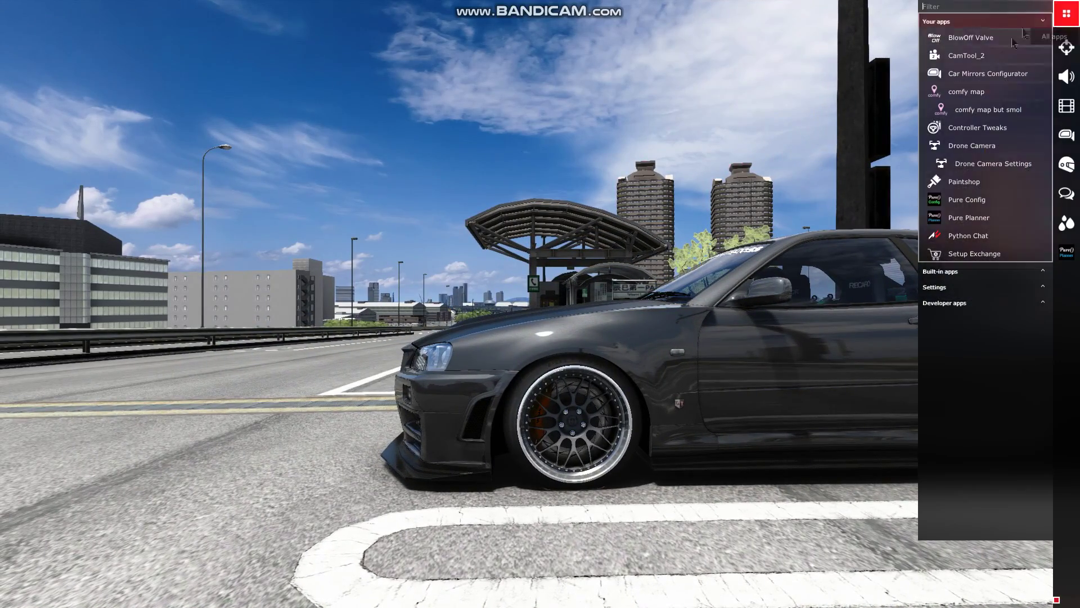
left_click(987, 207)
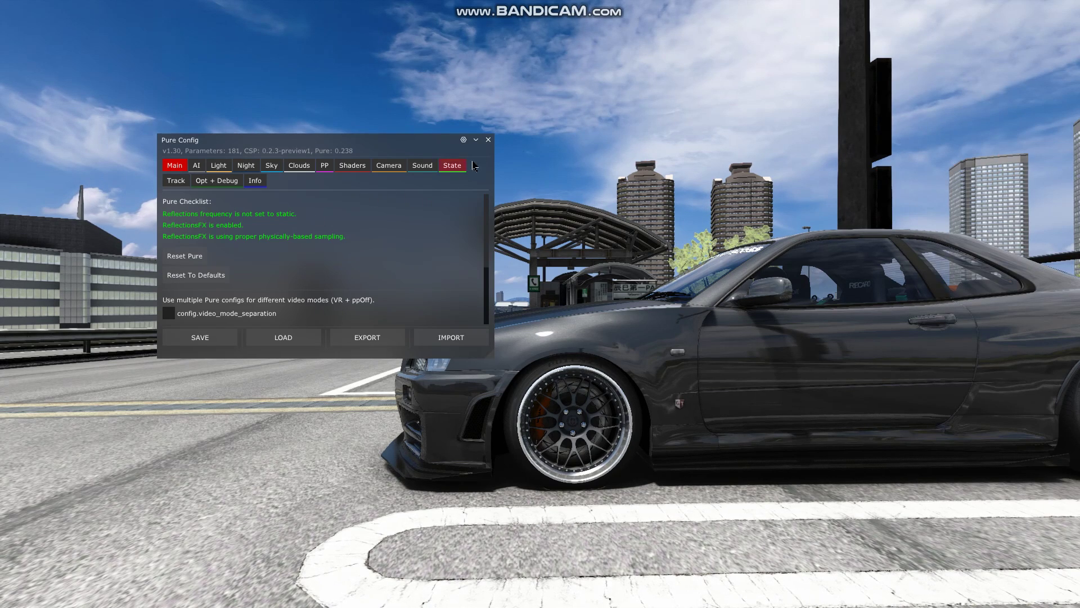
left_click(488, 141)
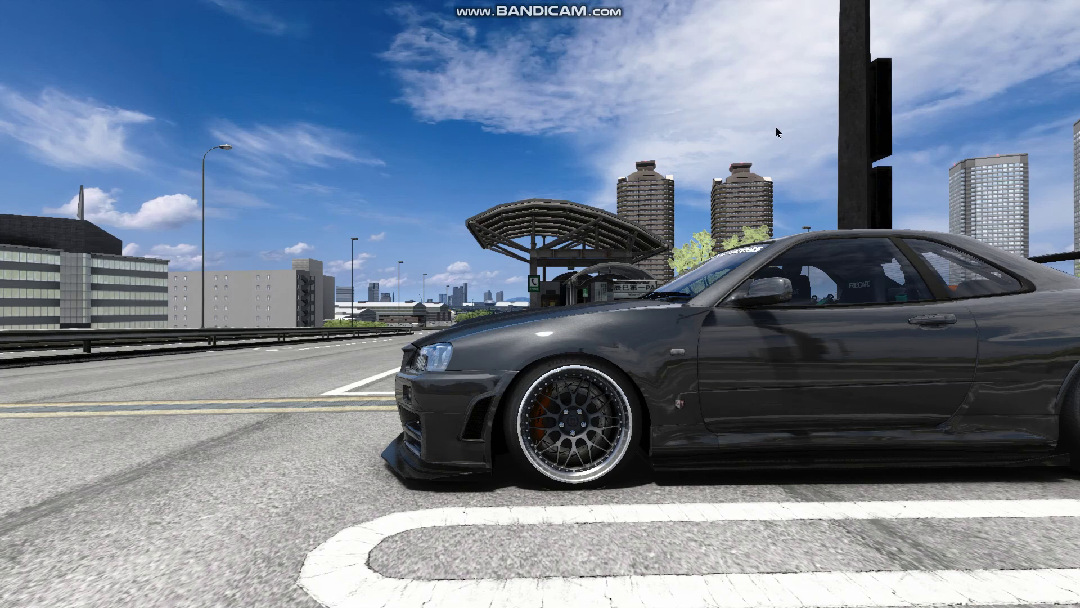
- Open the in-game Pure Planner app and show the weather type choices for the day's Scattered Clouds slot
left_click(1066, 14)
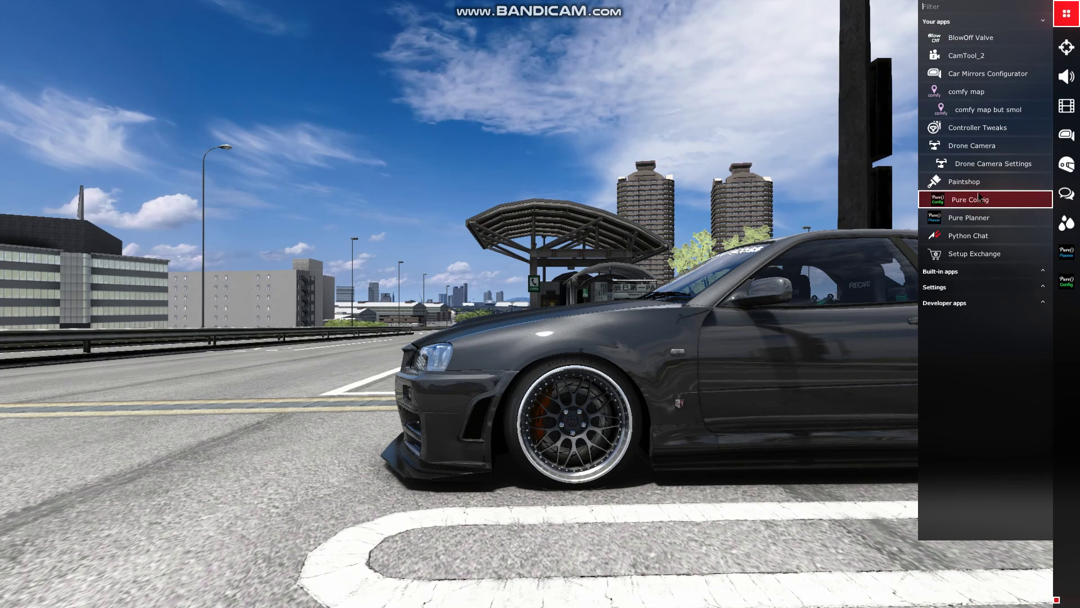
left_click(975, 218)
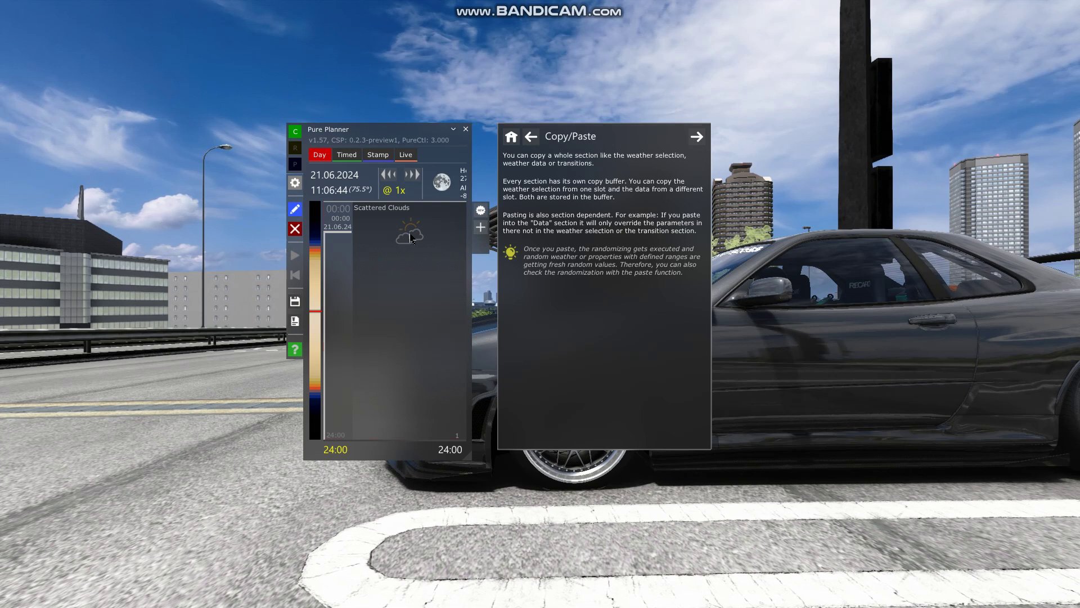
left_click(410, 239)
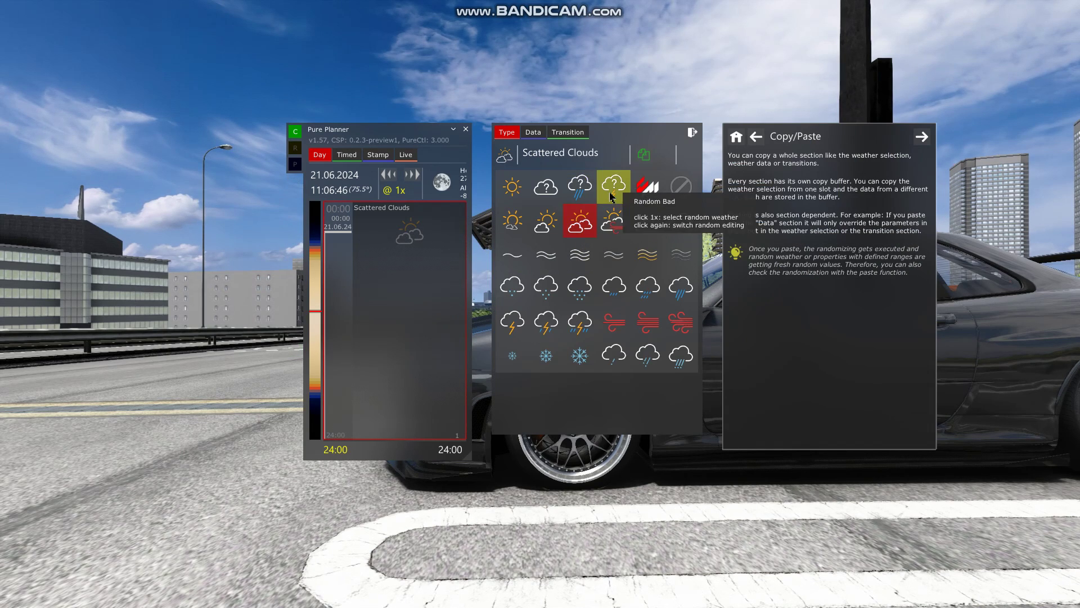